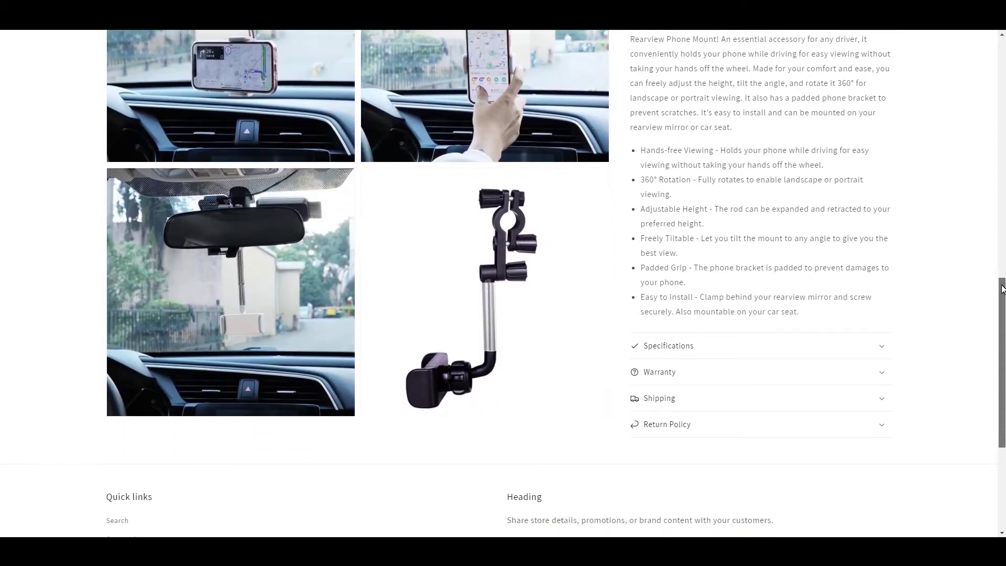
Expand the Specifications, Warranty, Shipping and Return Policy tabs and scroll down the product page.
{"action": "left_click", "coordinate": [881, 347]}
{"action": "left_click", "coordinate": [881, 373]}
{"action": "left_click", "coordinate": [885, 399]}
{"action": "left_click", "coordinate": [885, 425]}
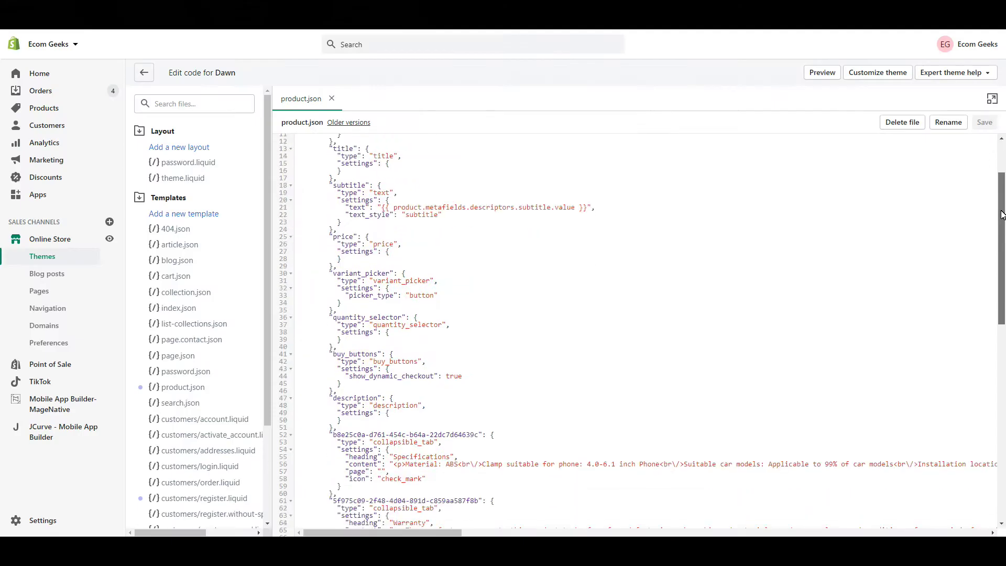
{"action": "scroll", "coordinate": [628, 367], "scroll_direction": "down", "scroll_amount": 5}
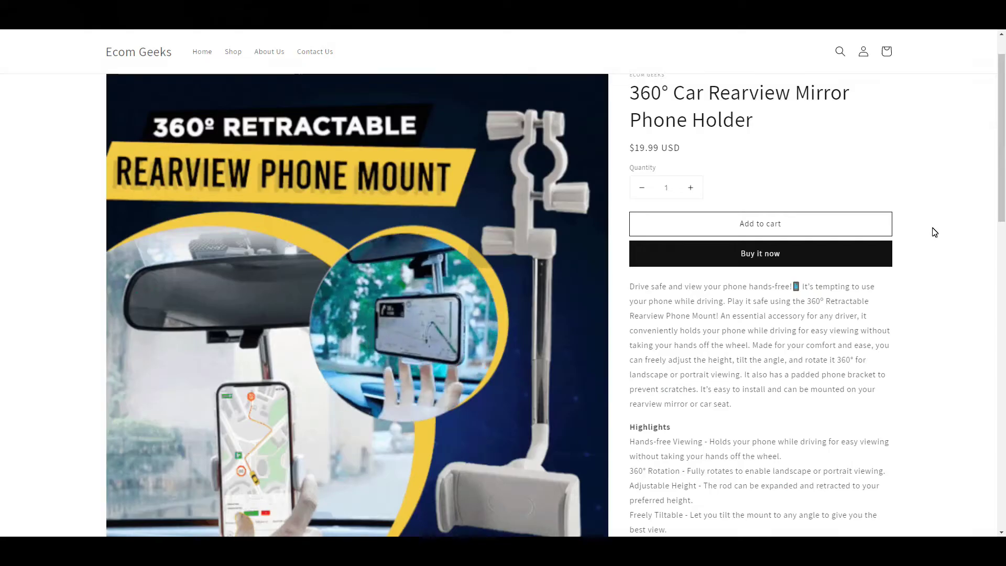
{"action": "scroll", "coordinate": [935, 232], "scroll_direction": "down", "scroll_amount": 9}
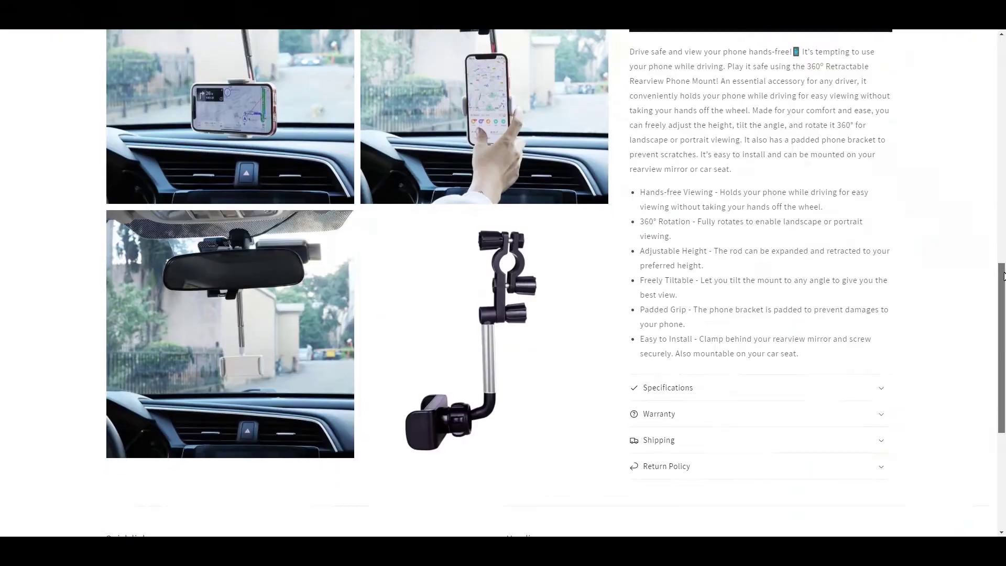
{"action": "scroll", "coordinate": [524, 262], "scroll_direction": "down", "scroll_amount": 2}
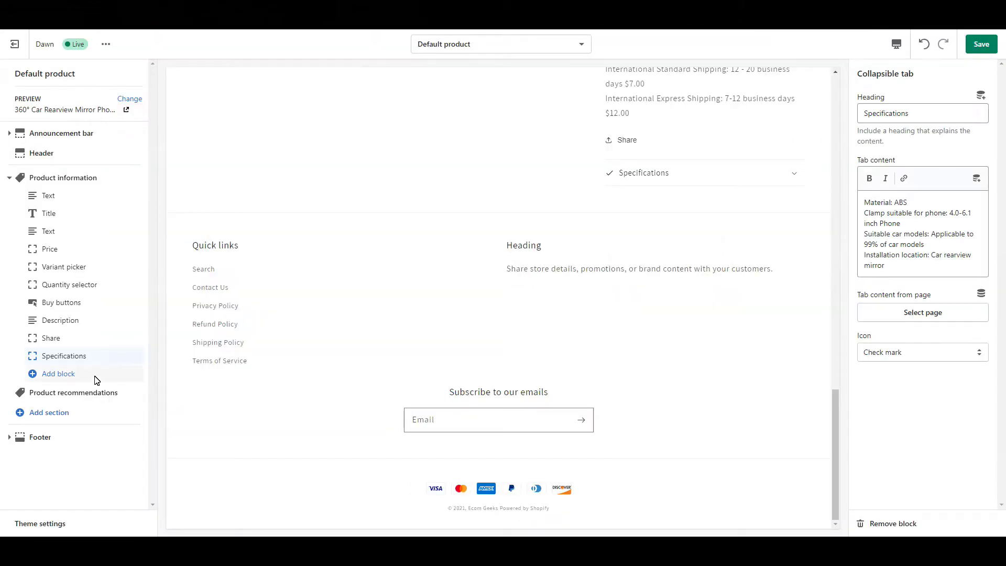
{"action": "left_click", "coordinate": [66, 375]}
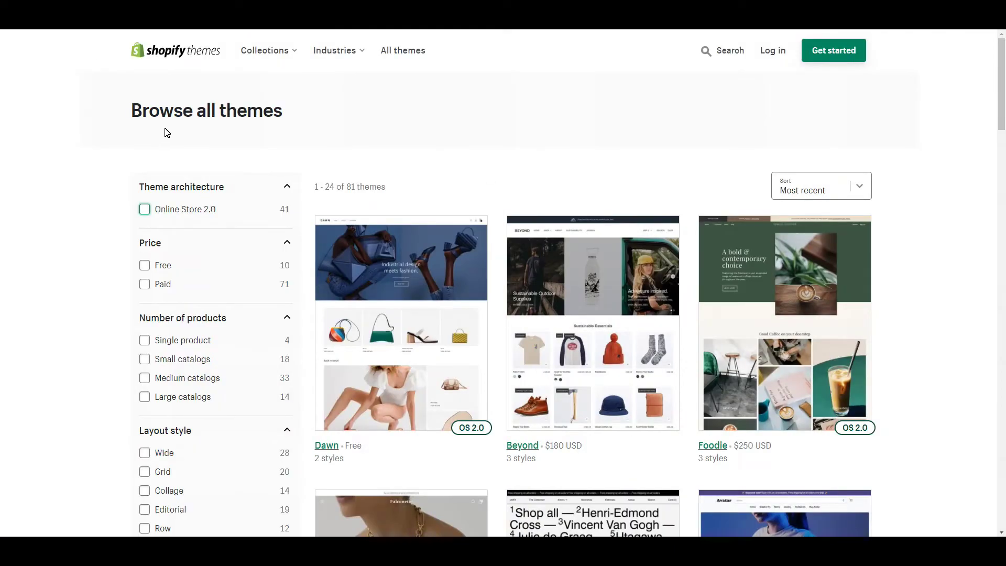
Filter themes to Online Store 2.0, view Dawn's details, then return to the filtered grid.
{"action": "left_click", "coordinate": [145, 209]}
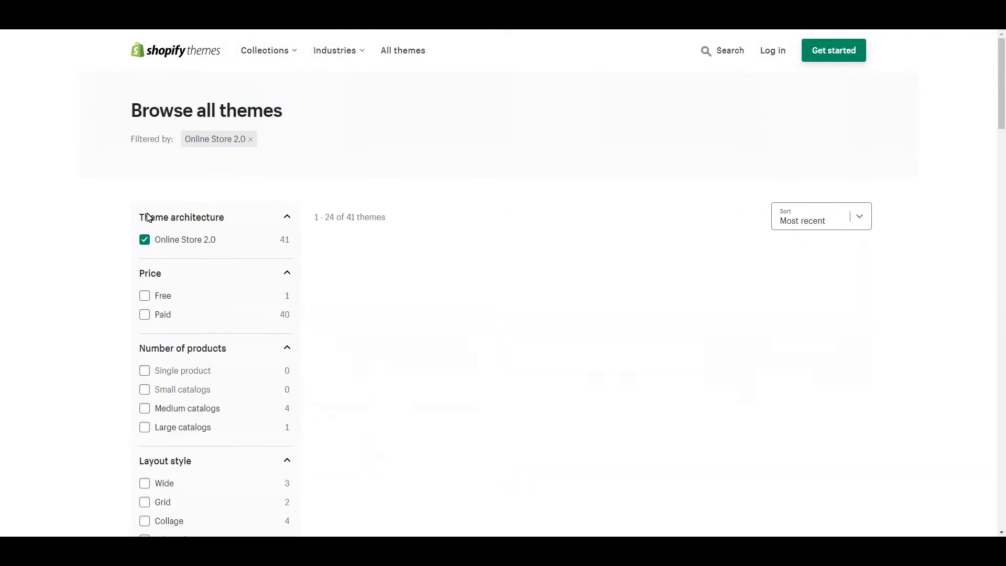
{"action": "scroll", "coordinate": [472, 230], "scroll_direction": "down", "scroll_amount": 1}
{"action": "scroll", "coordinate": [485, 235], "scroll_direction": "down", "scroll_amount": 1}
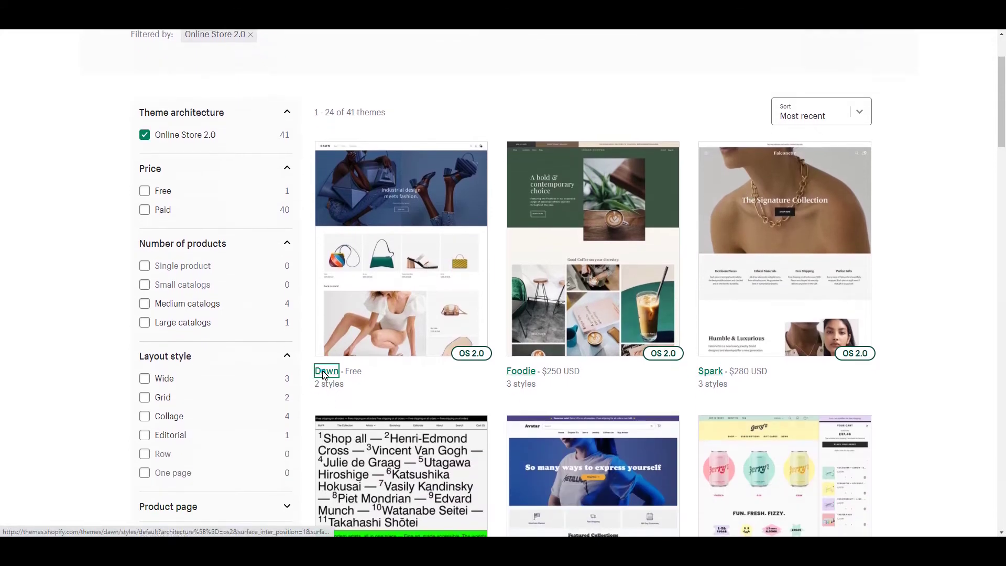
{"action": "left_click", "coordinate": [326, 354]}
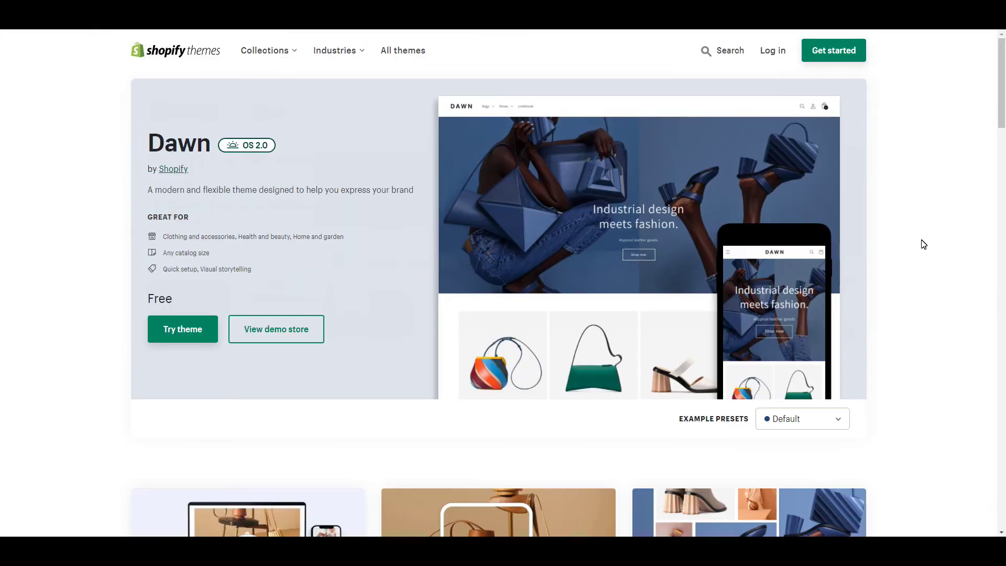
{"action": "key", "text": "alt+Left"}
{"action": "scroll", "coordinate": [996, 174], "scroll_direction": "down", "scroll_amount": 4}
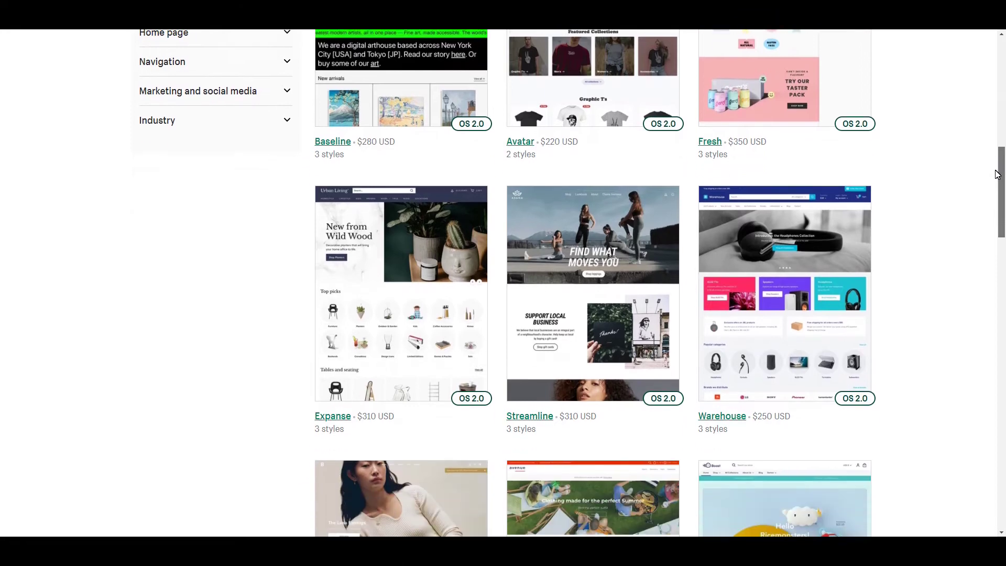
{"action": "left_click_drag", "start_coordinate": [997, 175], "coordinate": [1001, 296]}
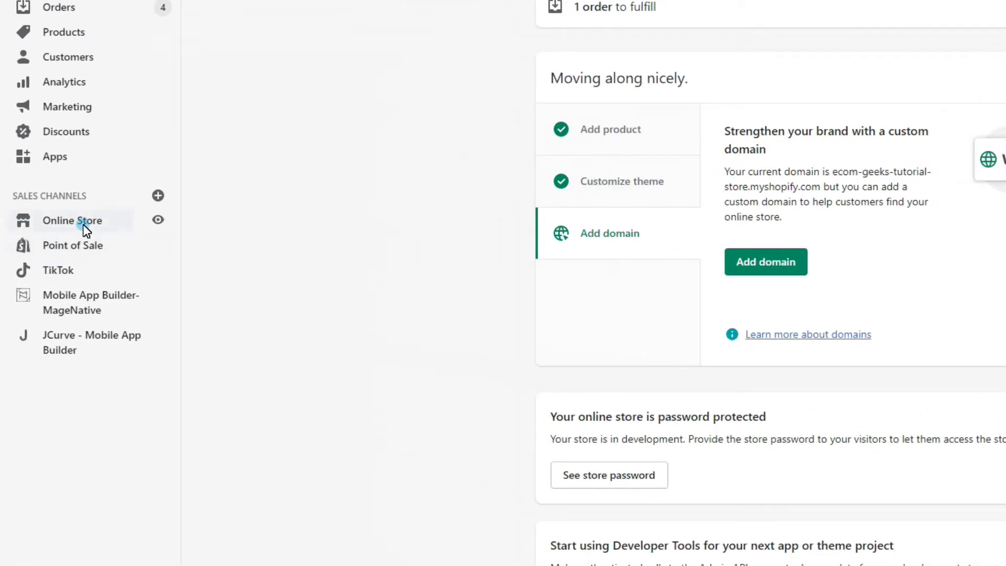
Customize the Dawn theme and switch the editor to the Products > Default product template.
{"action": "left_click", "coordinate": [84, 225]}
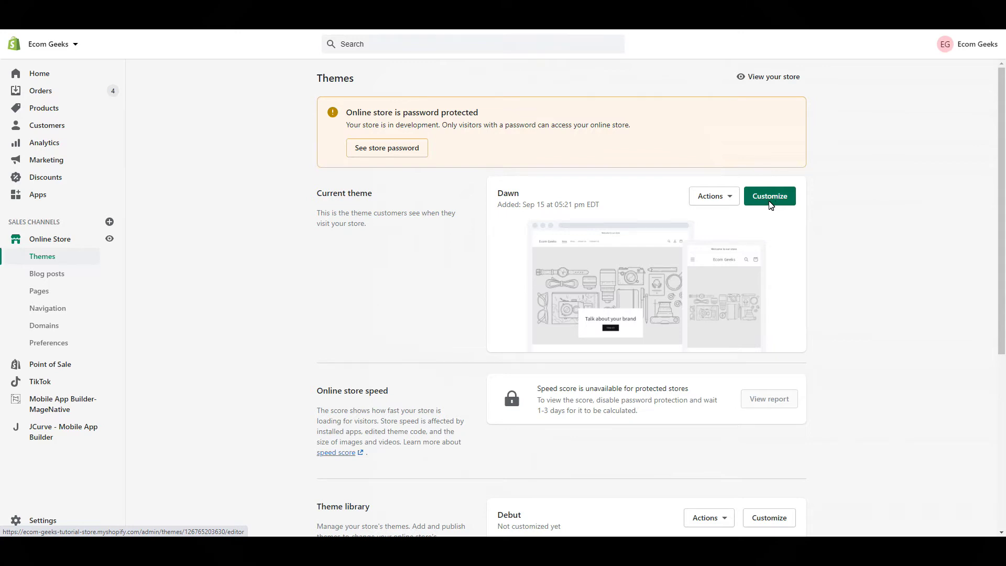
{"action": "left_click", "coordinate": [769, 198]}
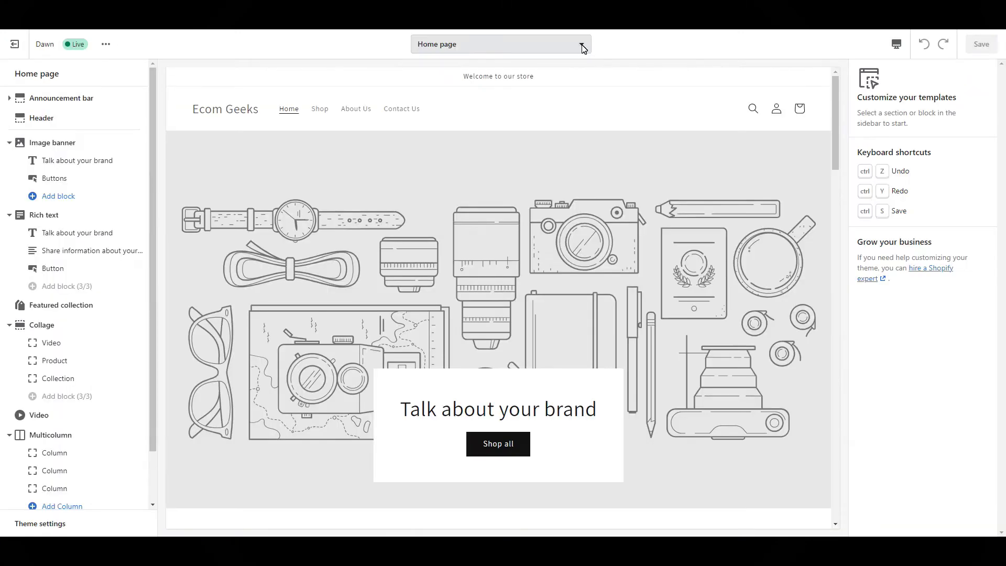
{"action": "left_click", "coordinate": [583, 47]}
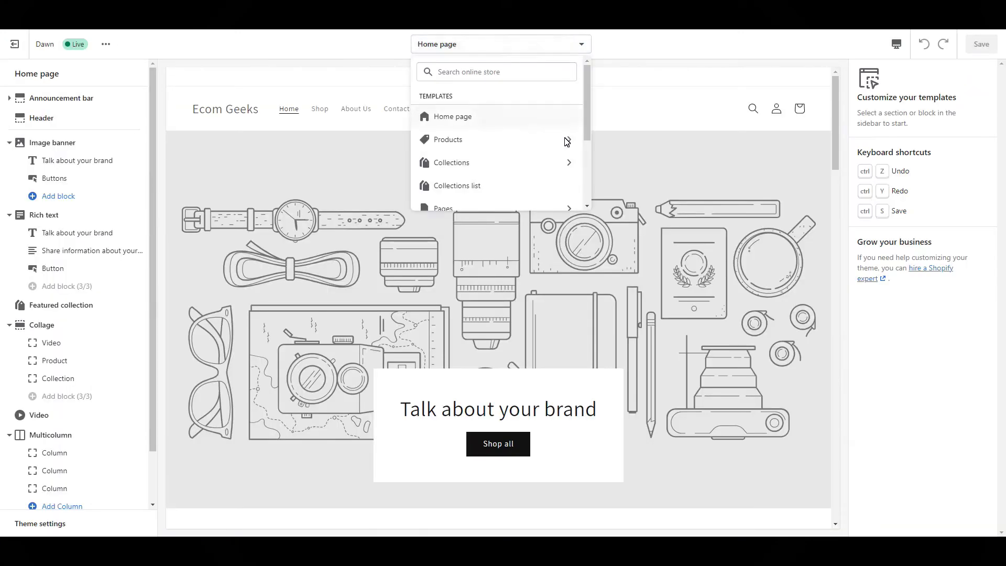
{"action": "left_click", "coordinate": [454, 141]}
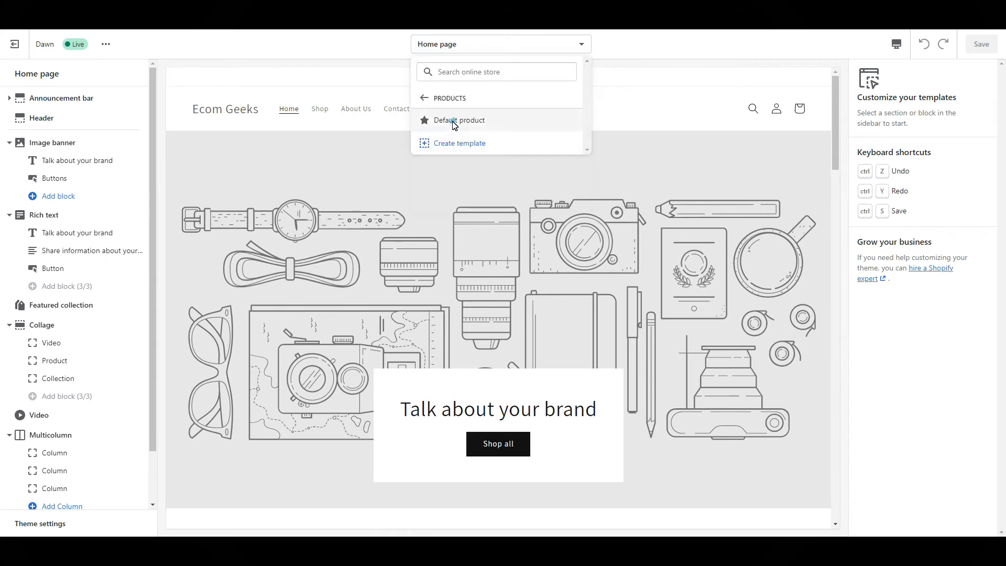
{"action": "left_click", "coordinate": [453, 121]}
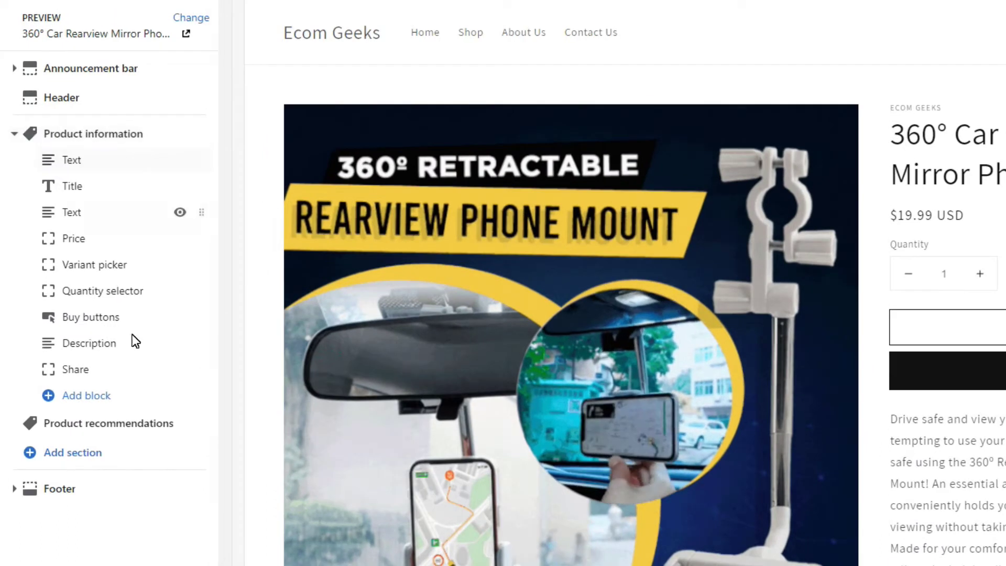
Add a Collapsible tab block to the Product information section.
{"action": "left_click", "coordinate": [67, 400]}
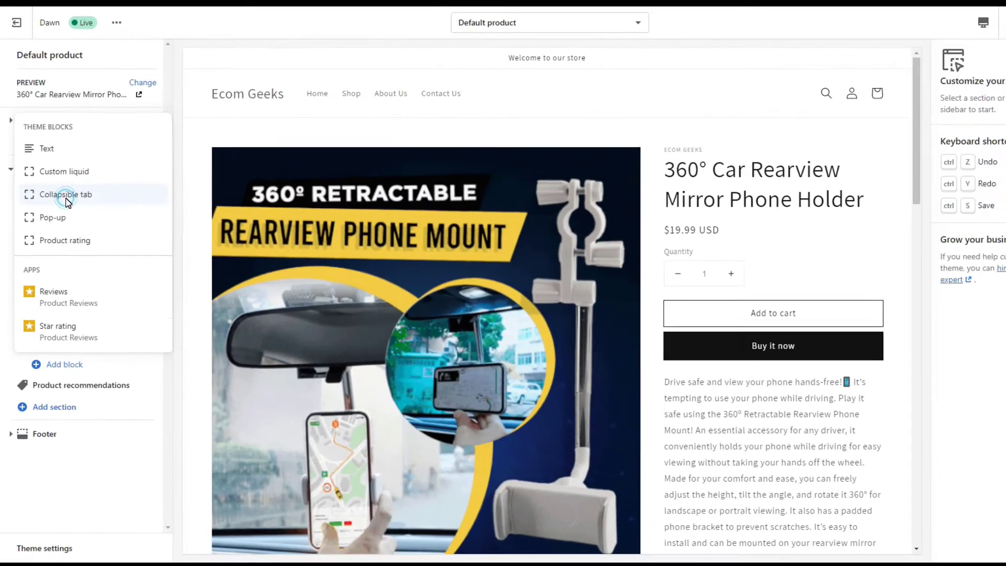
{"action": "left_click", "coordinate": [88, 168]}
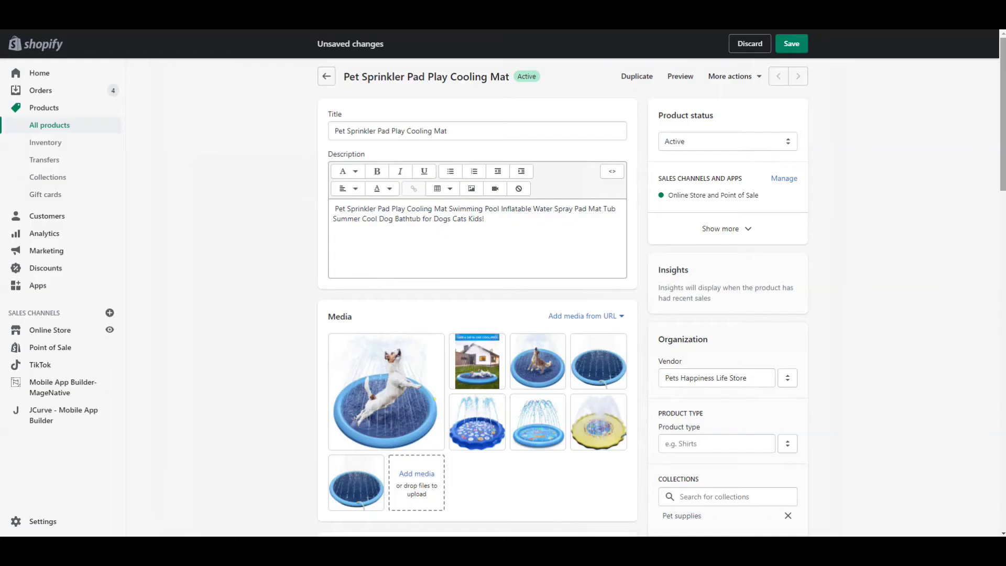
Enter 'Best Pets' as the Brand metafield and expand the Materials tab on the storefront.
{"action": "left_click_drag", "start_coordinate": [1003, 85], "coordinate": [1000, 449]}
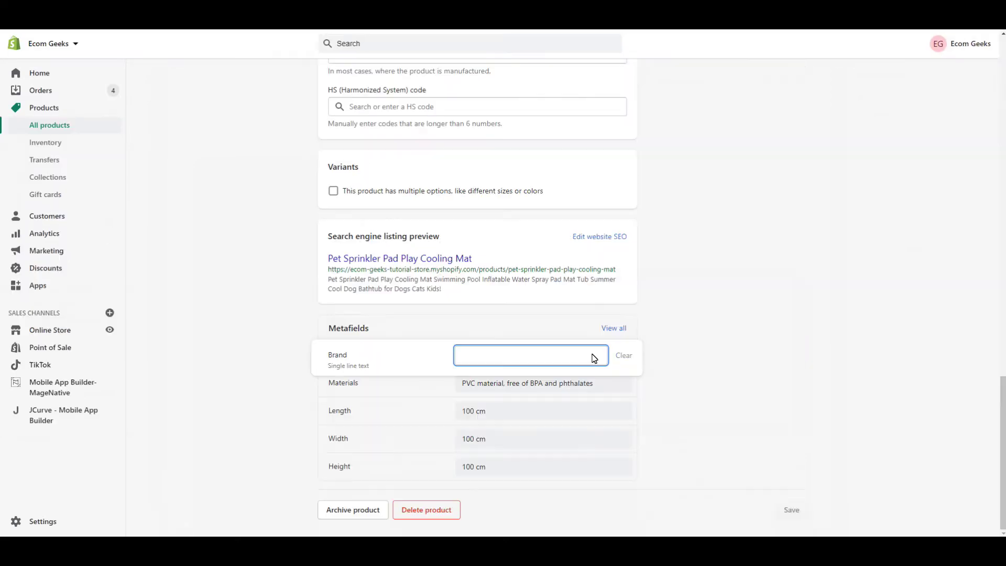
{"action": "type", "text": "Best Pets Co."}
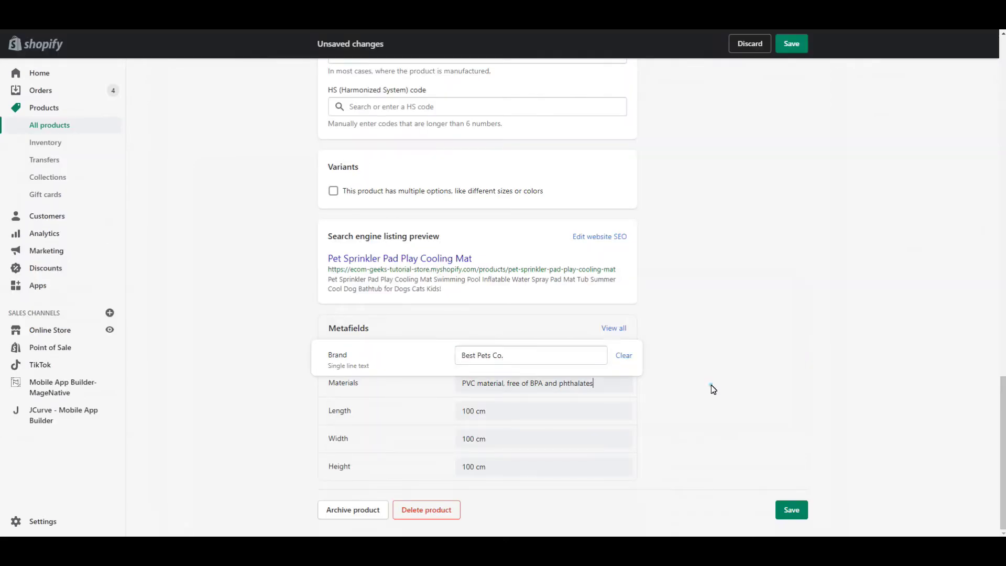
{"action": "left_click", "coordinate": [711, 386]}
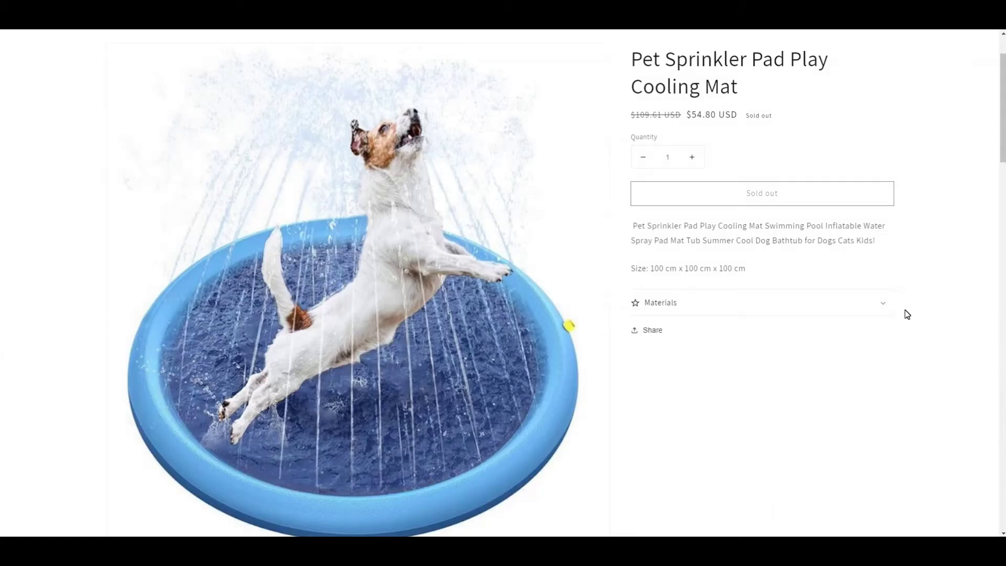
{"action": "left_click", "coordinate": [883, 303]}
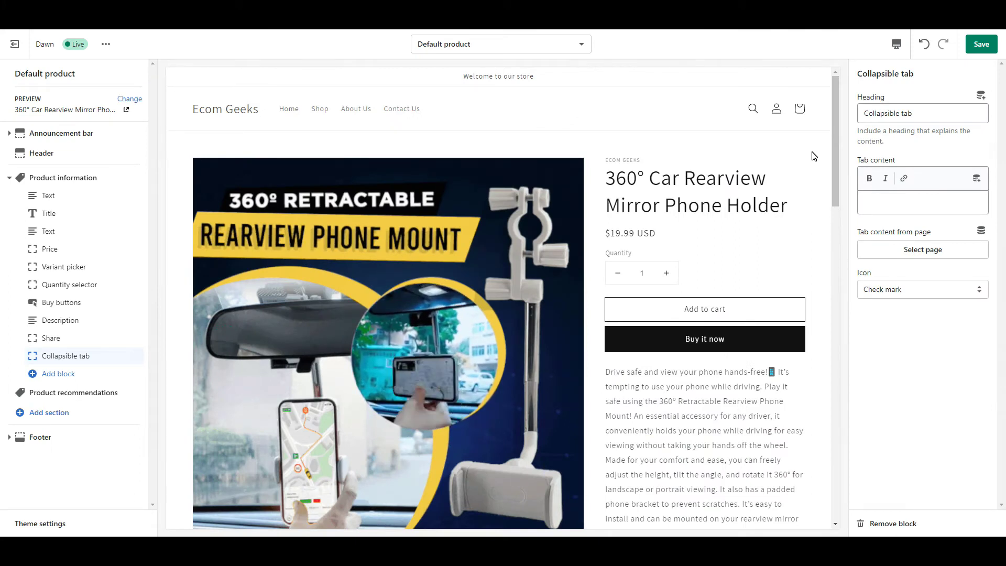
{"action": "left_click_drag", "start_coordinate": [835, 153], "coordinate": [841, 381]}
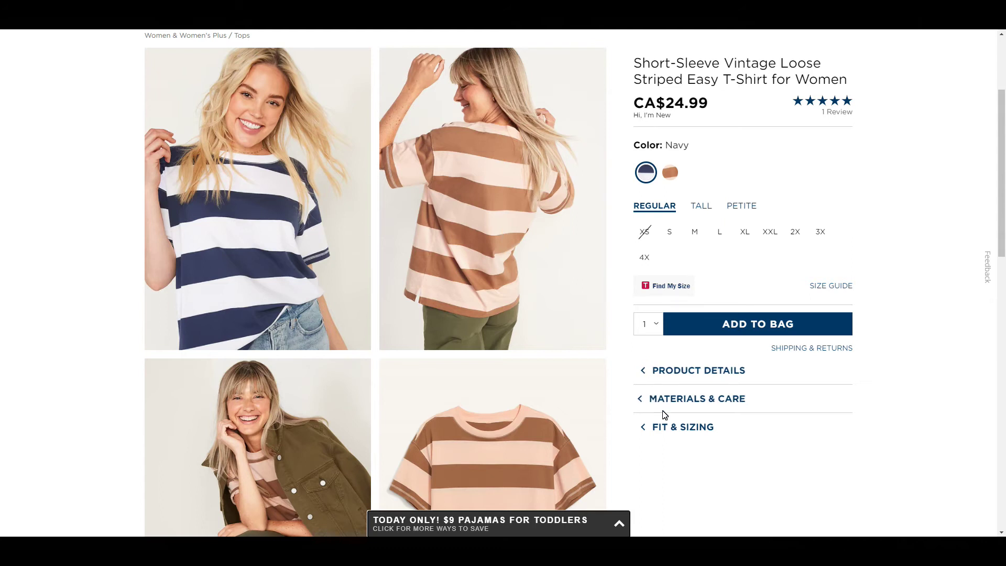
Return to the men's jogger pants page and scroll to its Product Details accordions.
{"action": "key", "text": "alt+Left"}
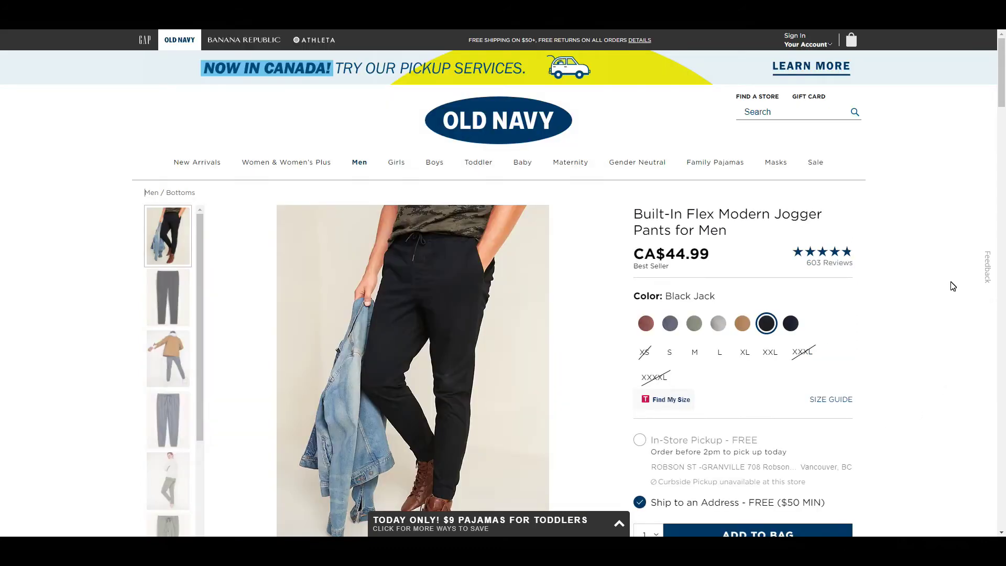
{"action": "scroll", "coordinate": [952, 284], "scroll_direction": "down", "scroll_amount": 3}
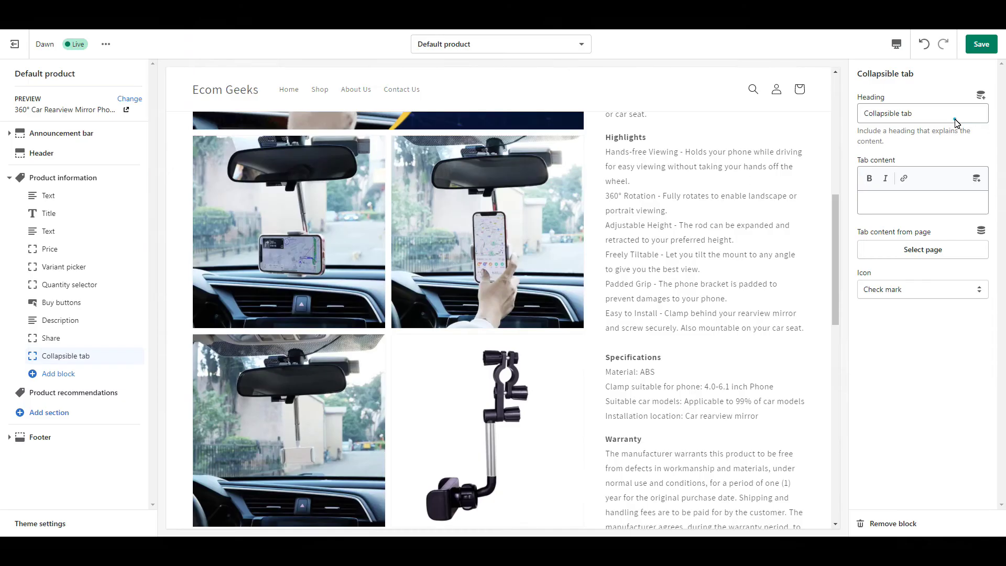
{"action": "left_click_drag", "start_coordinate": [956, 122], "coordinate": [868, 115]}
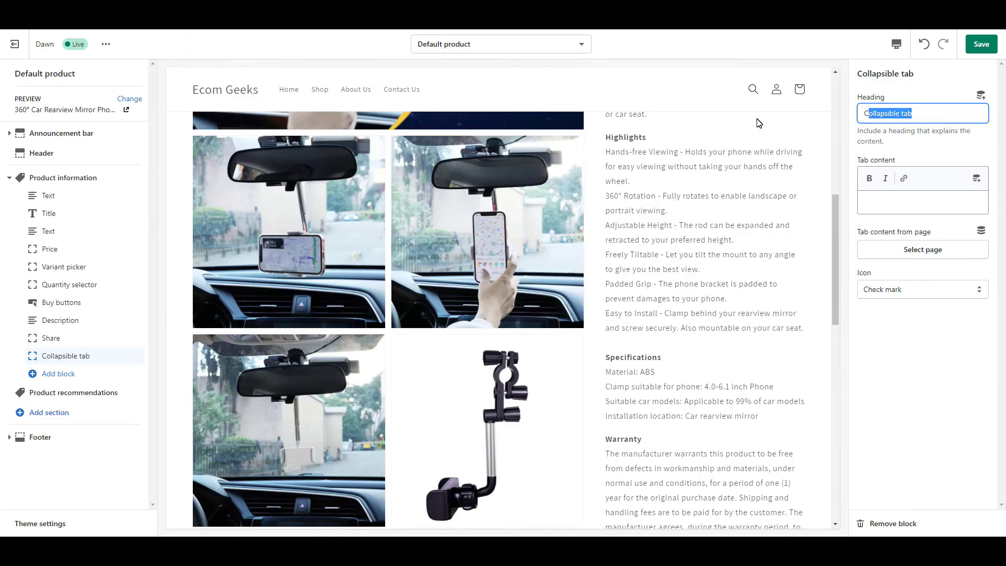
Head the tab 'Specifications' and paste the four specification lines into its content.
{"action": "key", "text": "BackSpace"}
{"action": "key", "text": "BackSpace"}
{"action": "type", "text": "Specifications"}
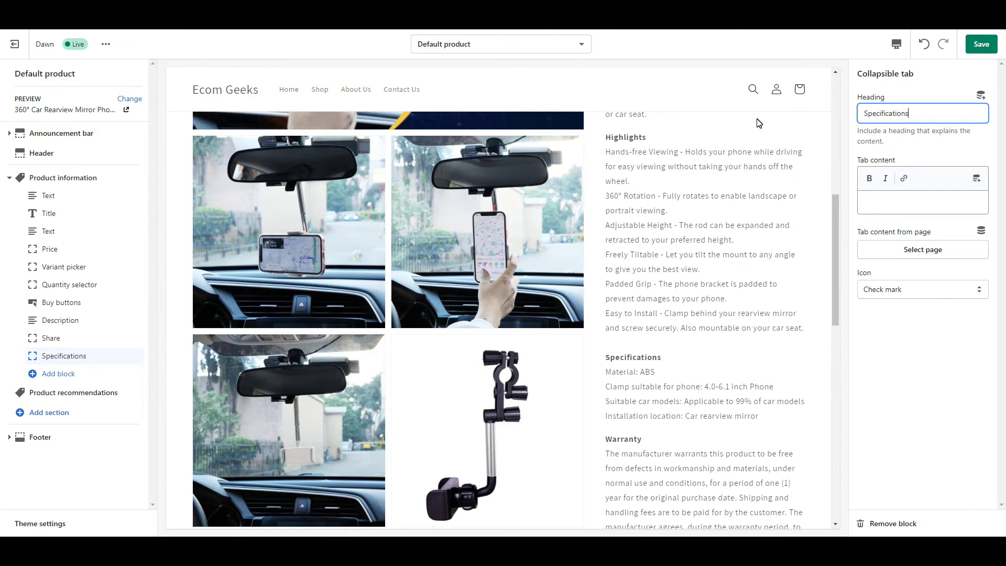
{"action": "left_click", "coordinate": [655, 372]}
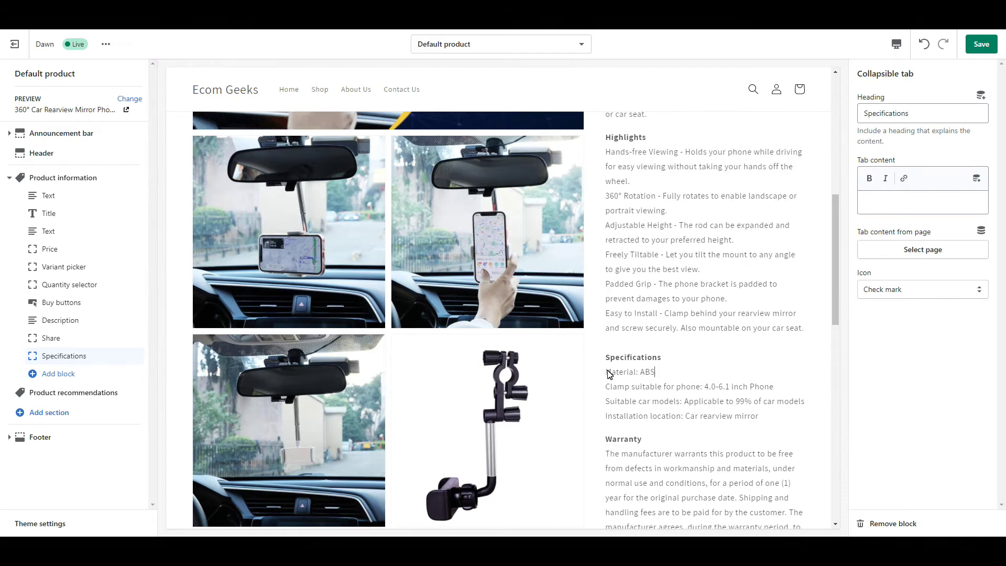
{"action": "left_click_drag", "start_coordinate": [609, 374], "coordinate": [782, 415]}
{"action": "right_click", "coordinate": [725, 402]}
{"action": "left_click", "coordinate": [744, 408]}
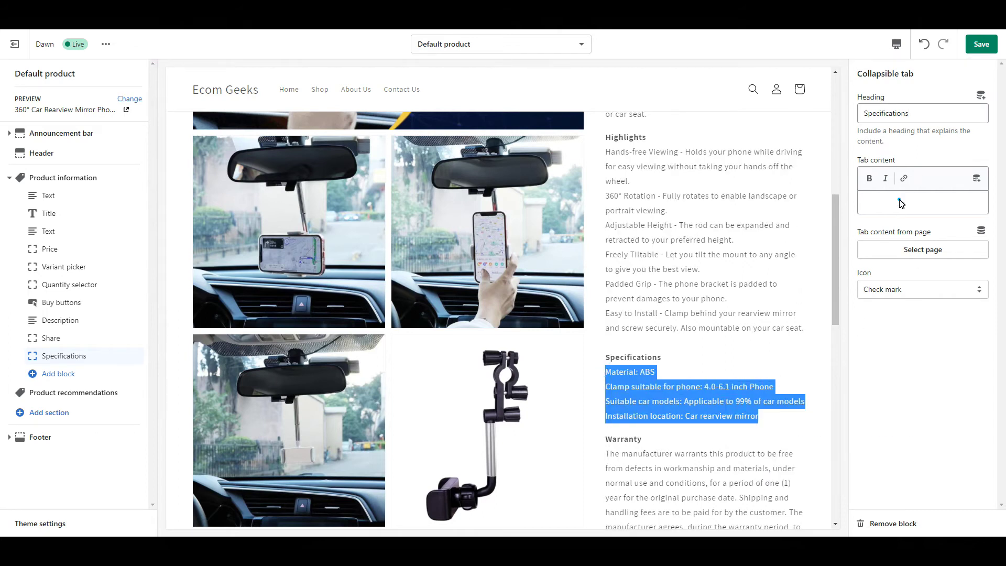
{"action": "left_click", "coordinate": [900, 203]}
{"action": "key", "text": "ctrl+v"}
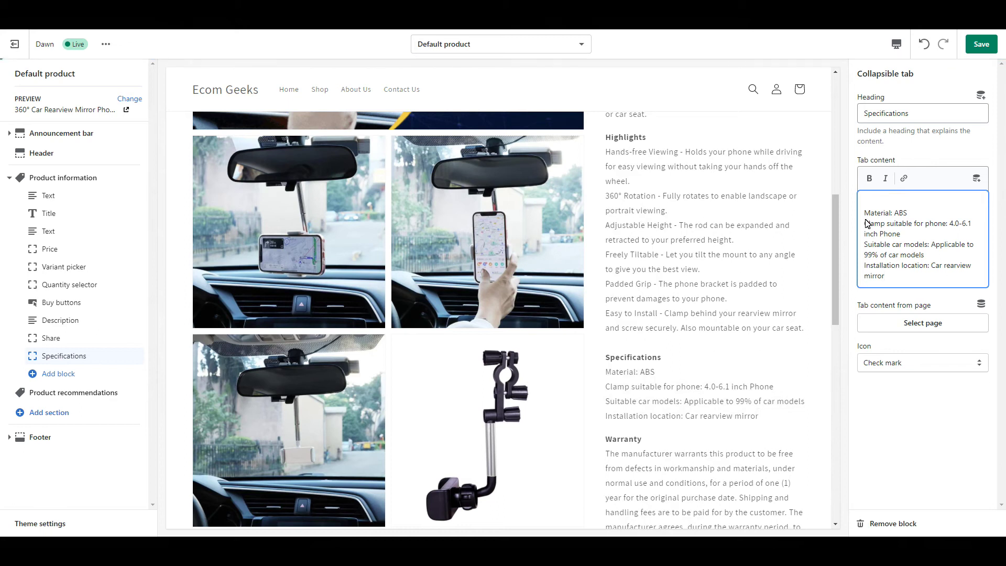
Keep the Check mark icon and test the Specifications tab opening and closing in the preview.
{"action": "left_click", "coordinate": [979, 352]}
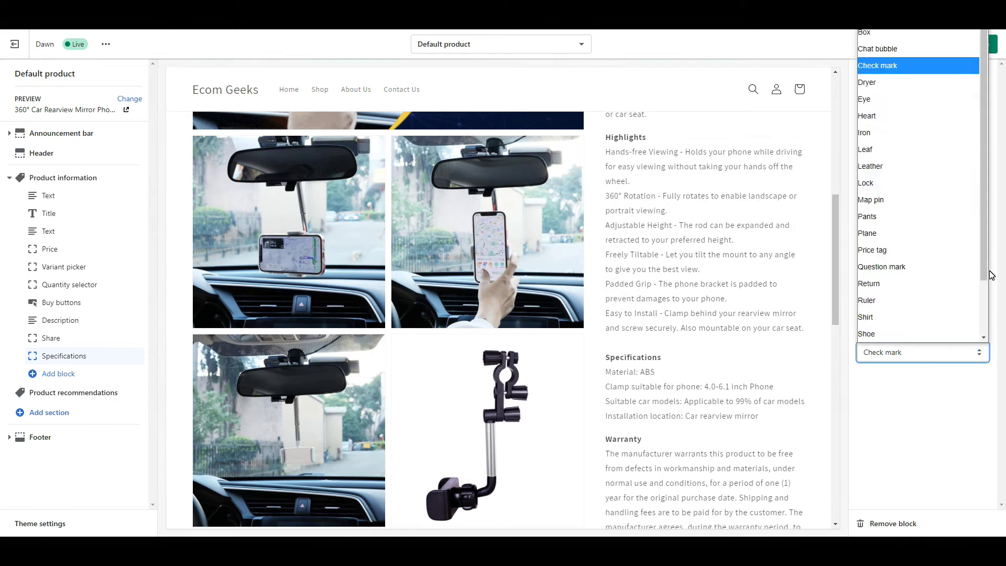
{"action": "mouse_move", "coordinate": [987, 189]}
{"action": "left_mouse_down"}
{"action": "mouse_move", "coordinate": [987, 255]}
{"action": "mouse_move", "coordinate": [1001, 179]}
{"action": "left_mouse_up"}
{"action": "left_click", "coordinate": [997, 185]}
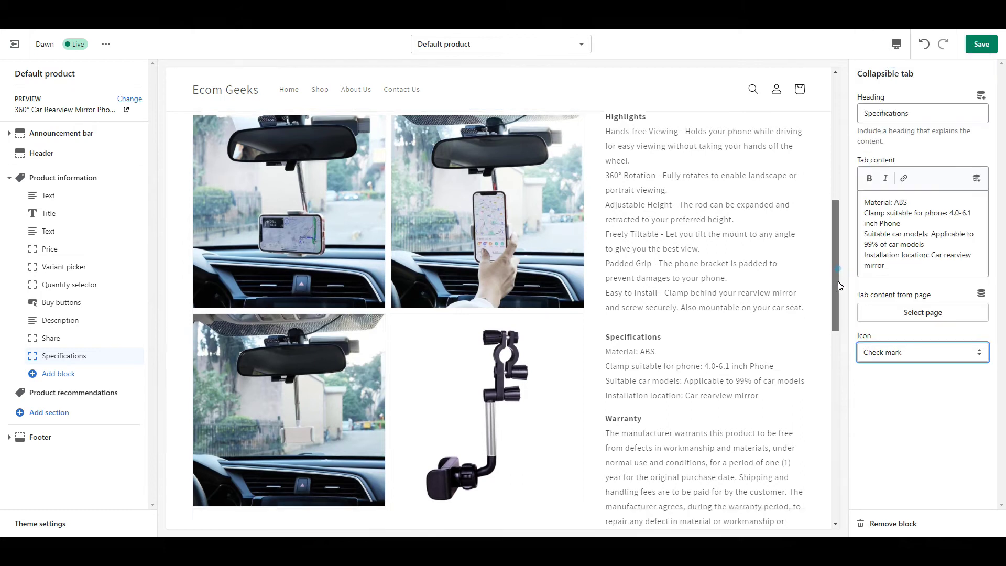
{"action": "left_click", "coordinate": [795, 268]}
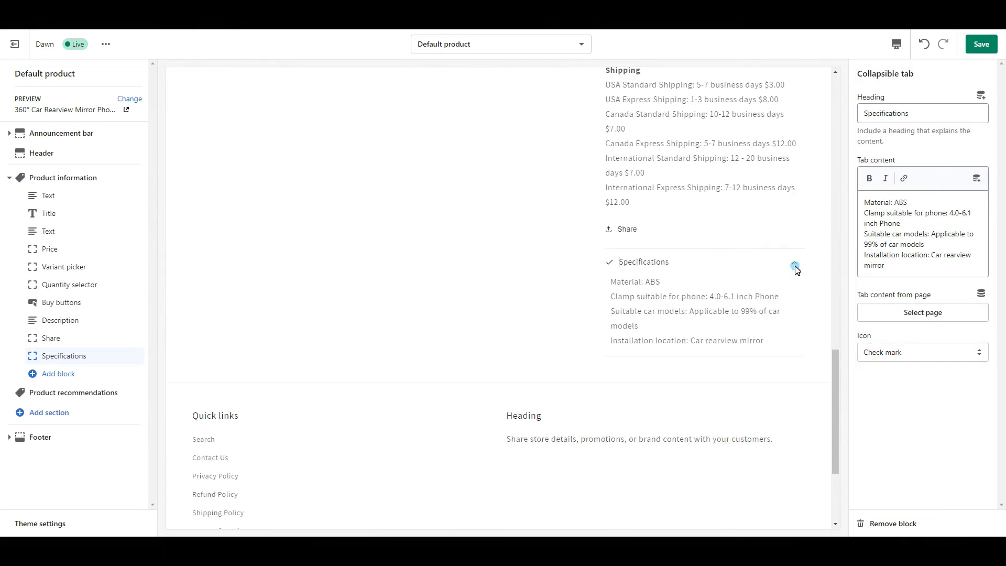
{"action": "left_click", "coordinate": [795, 268]}
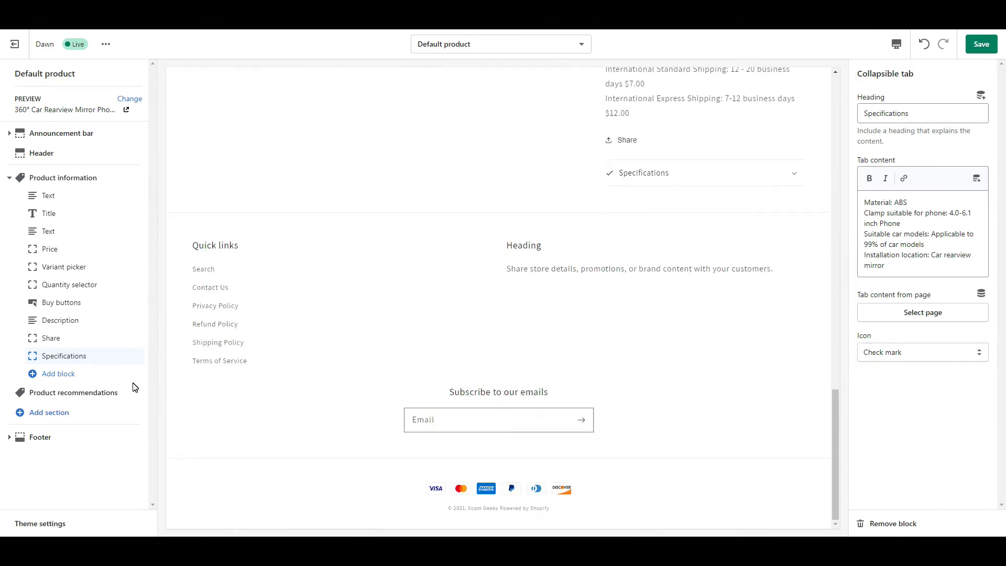
Add another collapsible tab block headed 'Warranty'.
{"action": "left_click", "coordinate": [68, 377]}
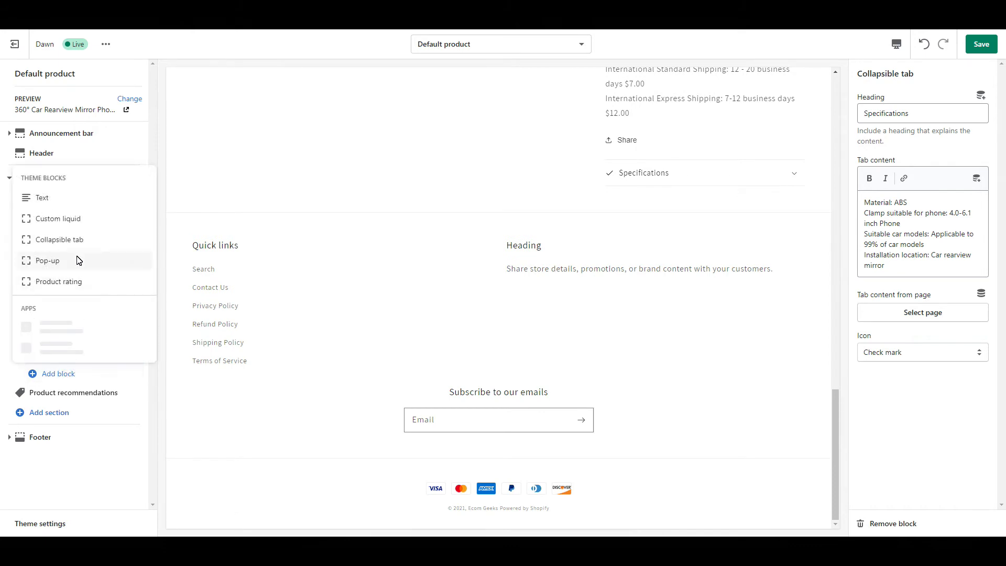
{"action": "left_click", "coordinate": [67, 220]}
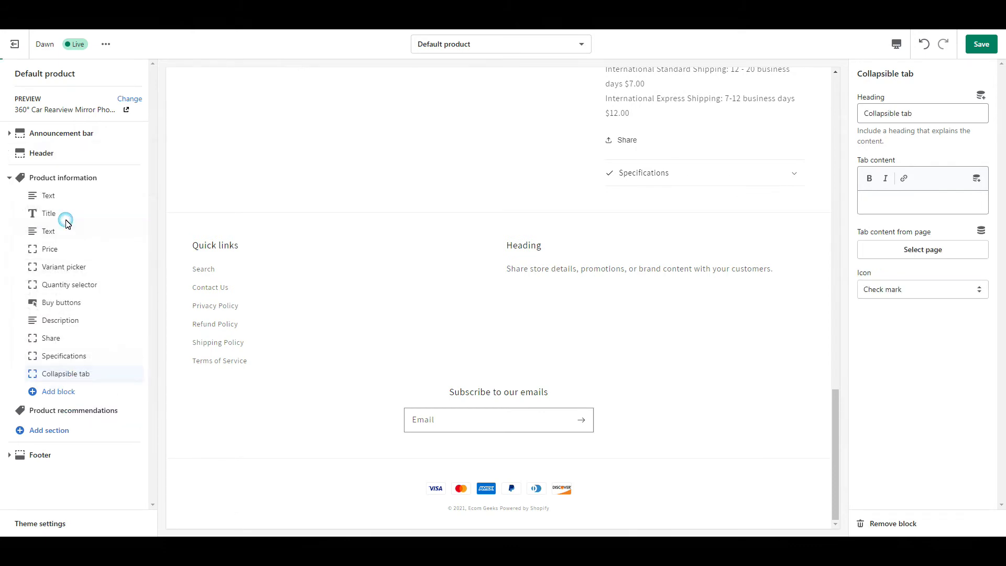
{"action": "triple_click", "coordinate": [957, 109]}
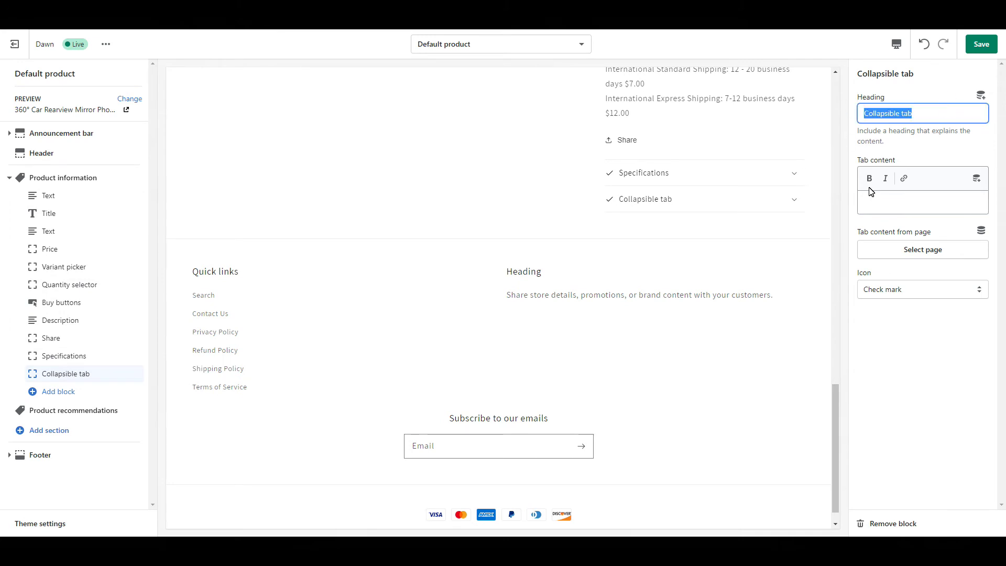
{"action": "type", "text": "Warranty"}
Paste the warranty paragraph into the tab content and give it a Question mark icon.
{"action": "scroll", "coordinate": [723, 290], "scroll_direction": "up", "scroll_amount": 8}
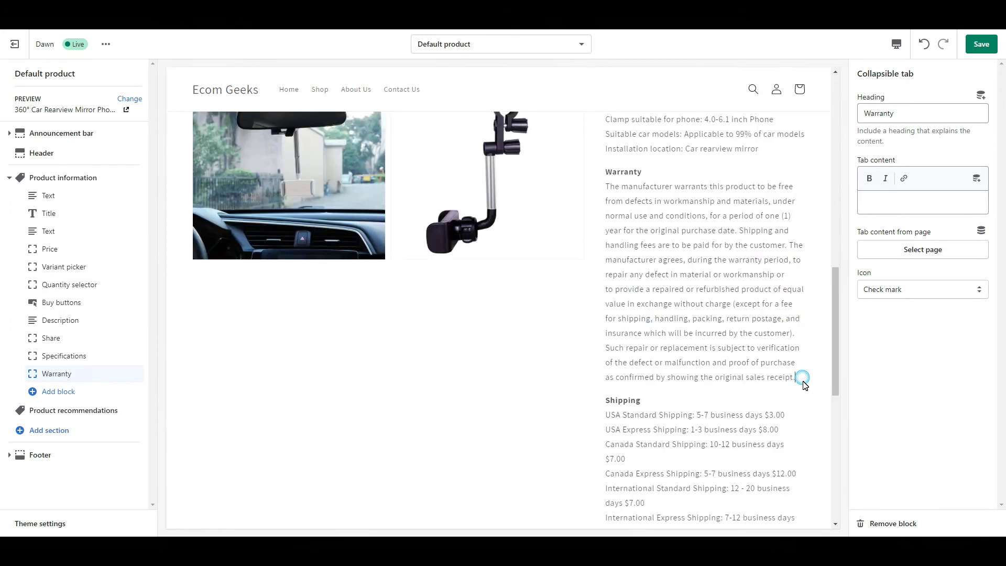
{"action": "left_click_drag", "start_coordinate": [803, 386], "coordinate": [608, 187]}
{"action": "right_click", "coordinate": [616, 193]}
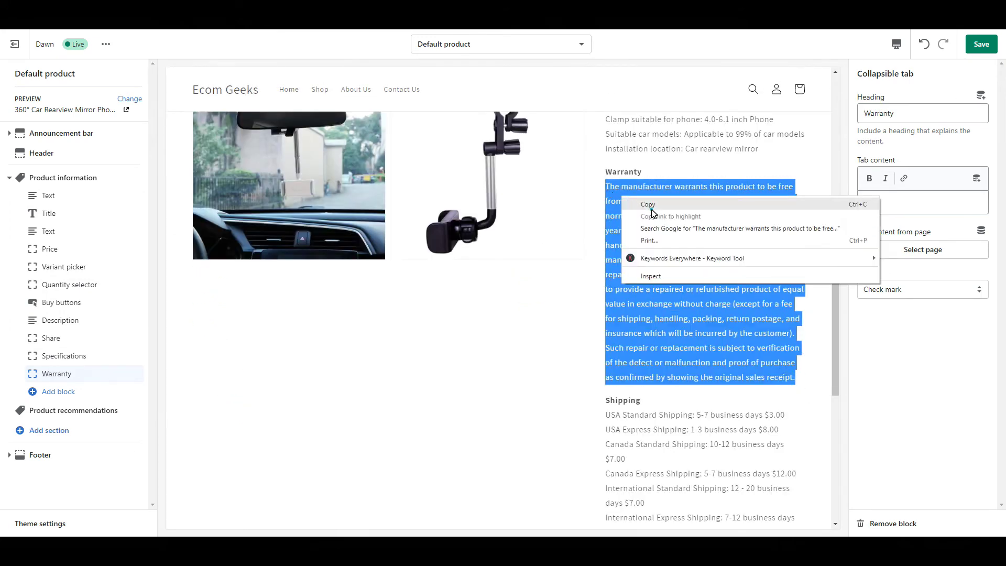
{"action": "left_click", "coordinate": [650, 204]}
{"action": "left_click", "coordinate": [876, 206]}
{"action": "key", "text": "ctrl+v"}
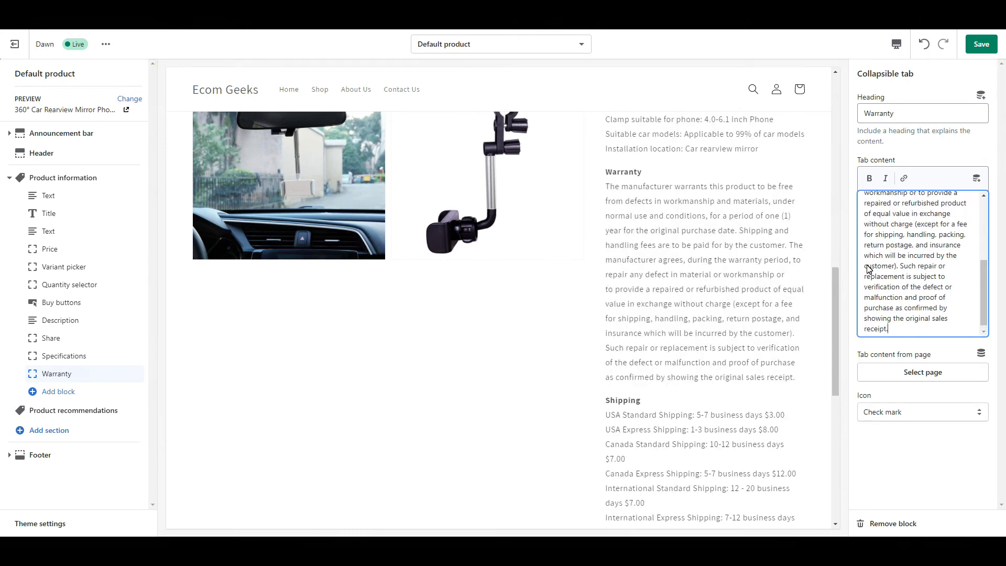
{"action": "key", "text": "BackSpace"}
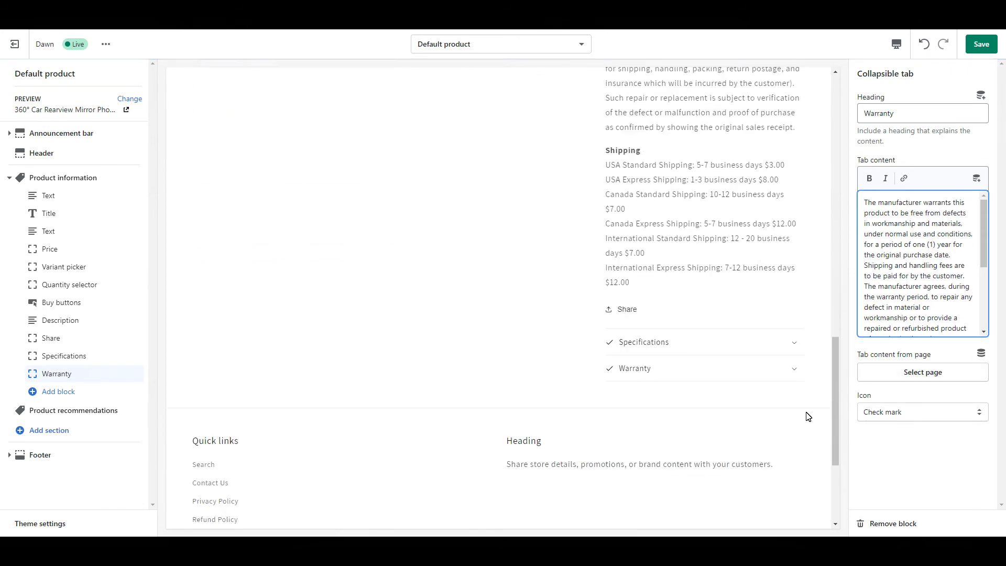
{"action": "left_click", "coordinate": [918, 414]}
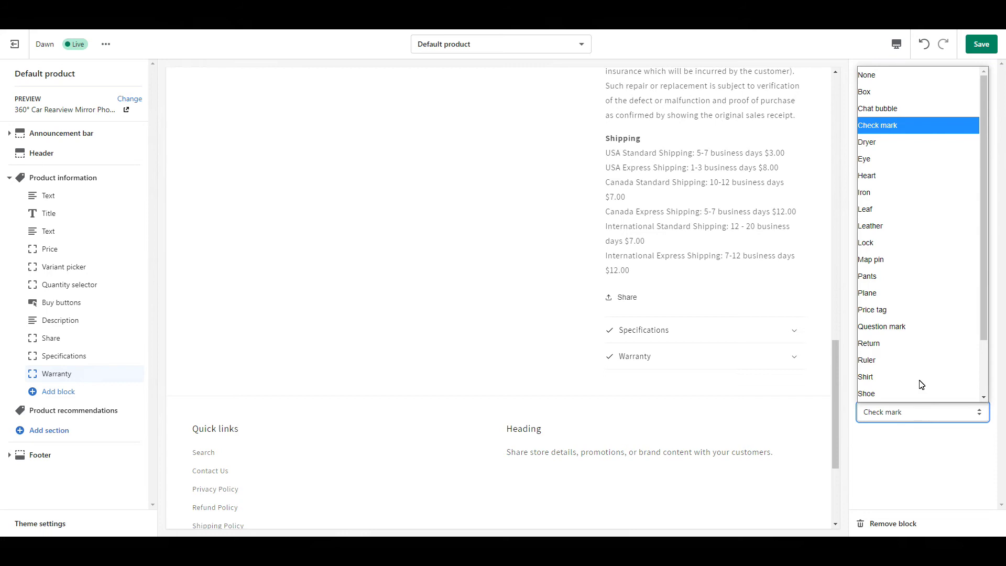
{"action": "left_click", "coordinate": [902, 331]}
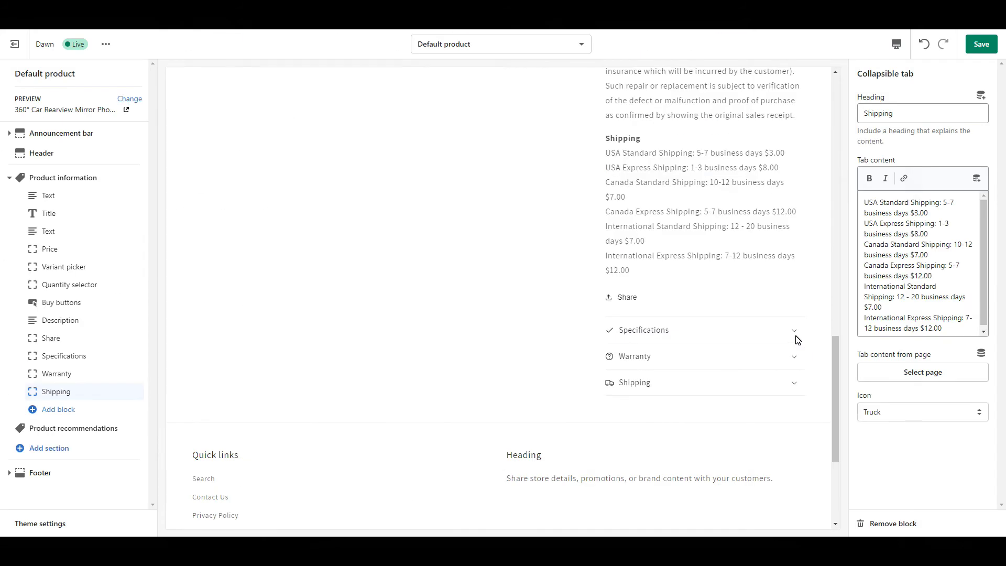
Check the Specifications, Warranty and Shipping tabs by expanding them in the preview.
{"action": "left_click", "coordinate": [795, 337]}
{"action": "left_click", "coordinate": [796, 337]}
{"action": "left_click", "coordinate": [795, 358]}
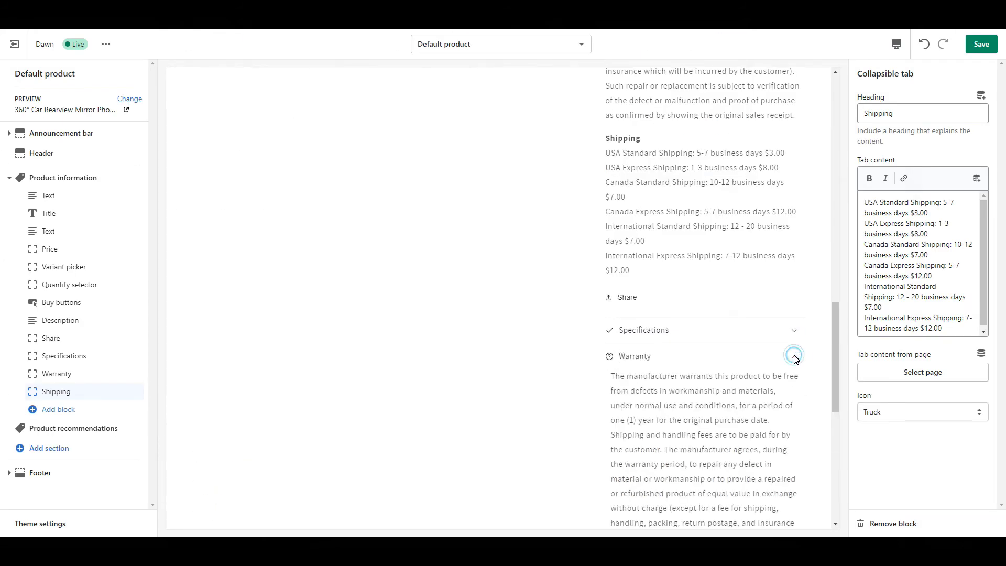
{"action": "scroll", "coordinate": [796, 356], "scroll_direction": "down", "scroll_amount": 5}
{"action": "left_click", "coordinate": [796, 362]}
{"action": "scroll", "coordinate": [796, 365], "scroll_direction": "down", "scroll_amount": 3}
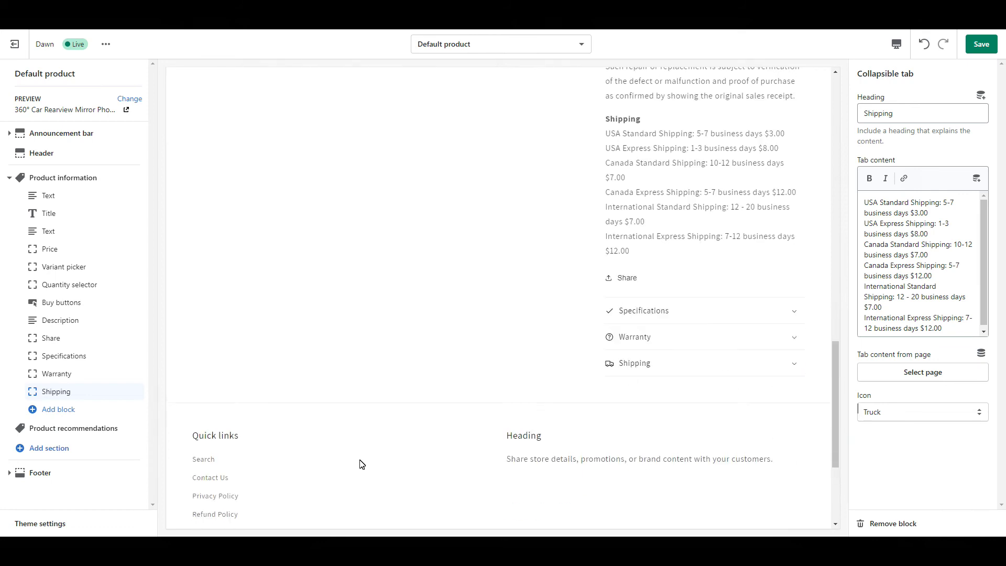
Add a collapsible tab block whose content comes from the Return Policy page.
{"action": "left_click", "coordinate": [63, 414]}
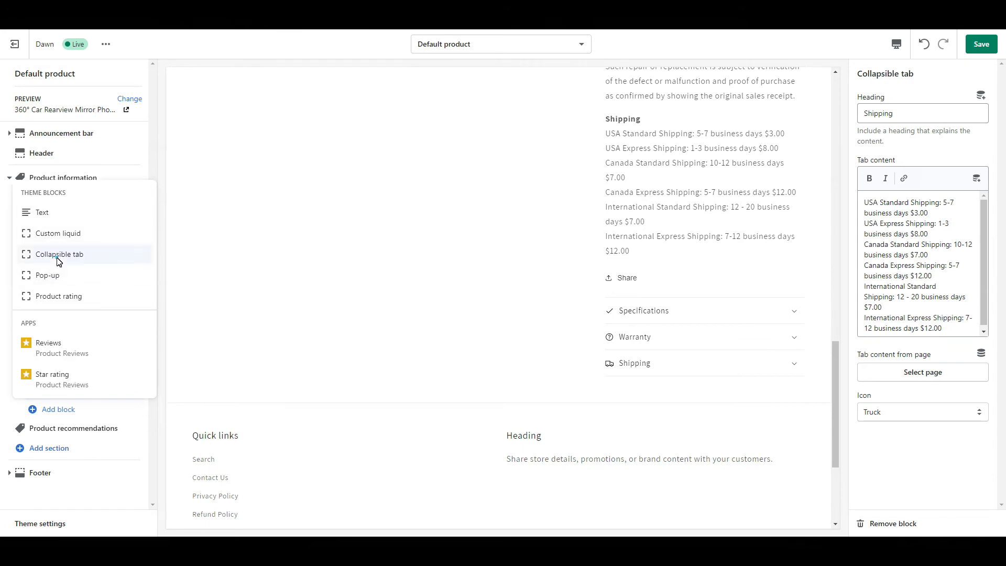
{"action": "left_click", "coordinate": [60, 255]}
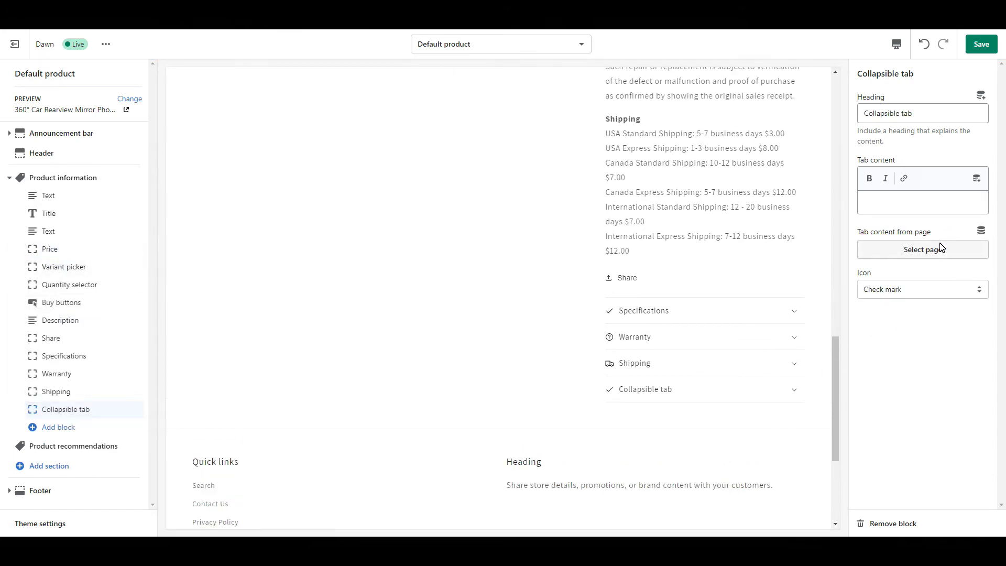
{"action": "left_click", "coordinate": [937, 260]}
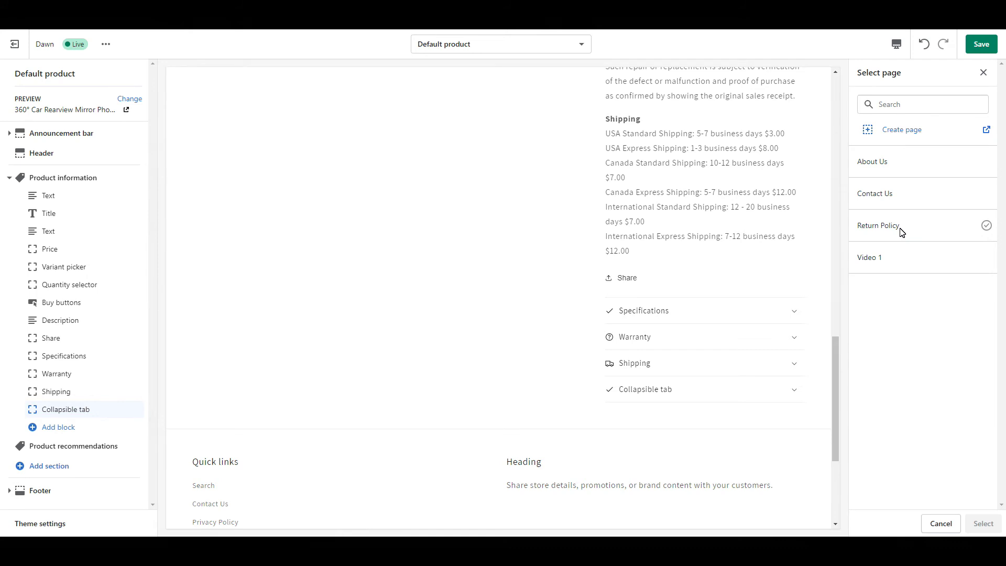
{"action": "left_click", "coordinate": [900, 229]}
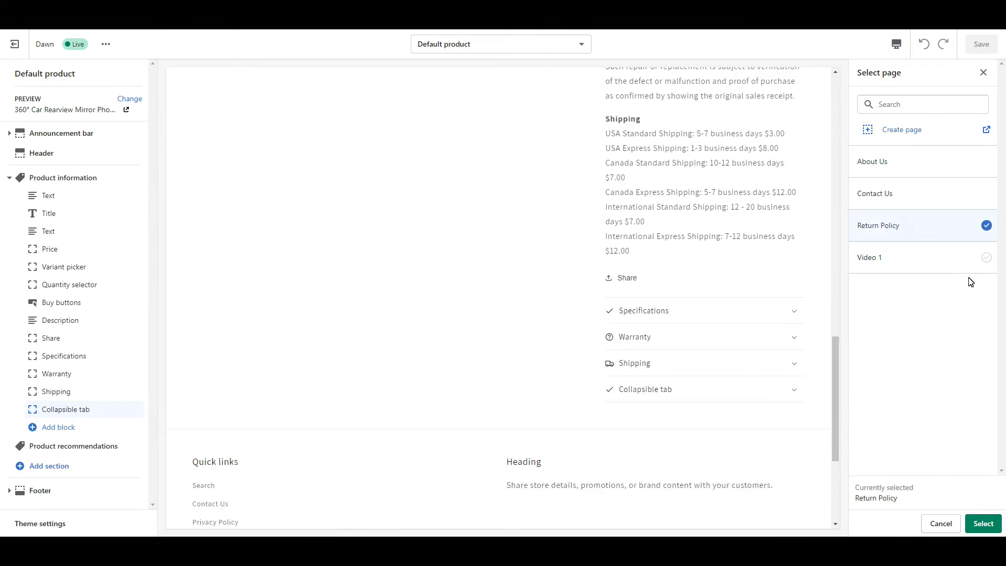
{"action": "left_click", "coordinate": [990, 526]}
Head the tab 'Return Policy', give it the Return icon, and check its text in the preview.
{"action": "left_click_drag", "start_coordinate": [943, 114], "coordinate": [821, 118]}
{"action": "type", "text": "Return P"}
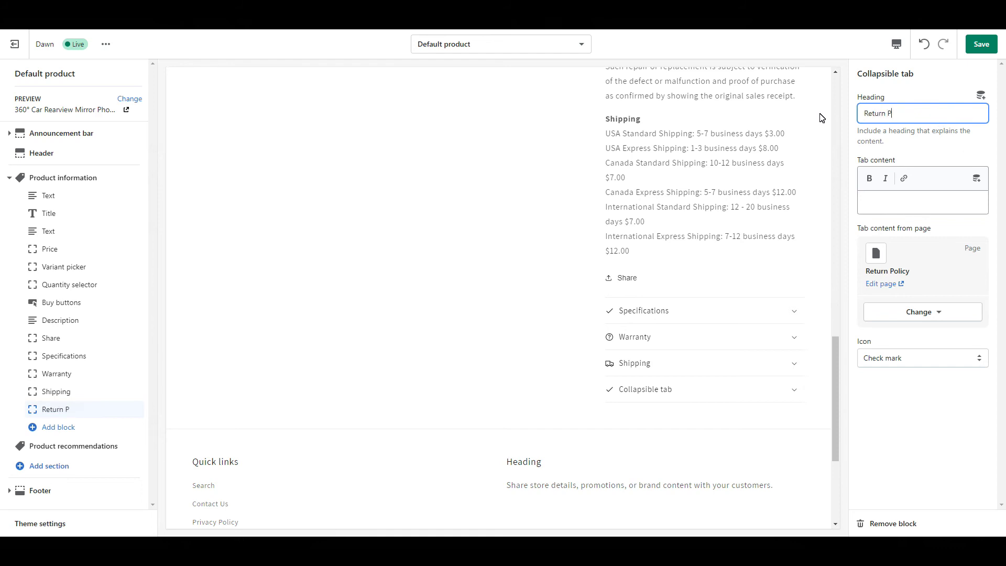
{"action": "type", "text": "olicy"}
{"action": "left_click", "coordinate": [916, 360]}
{"action": "left_click", "coordinate": [882, 291]}
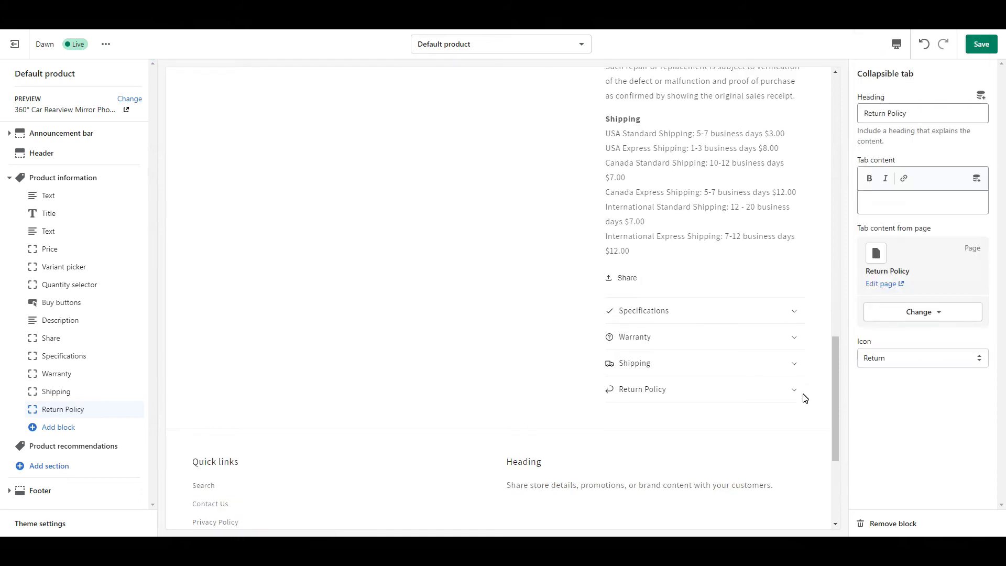
{"action": "left_click", "coordinate": [803, 397]}
{"action": "scroll", "coordinate": [815, 396], "scroll_direction": "down", "scroll_amount": 5}
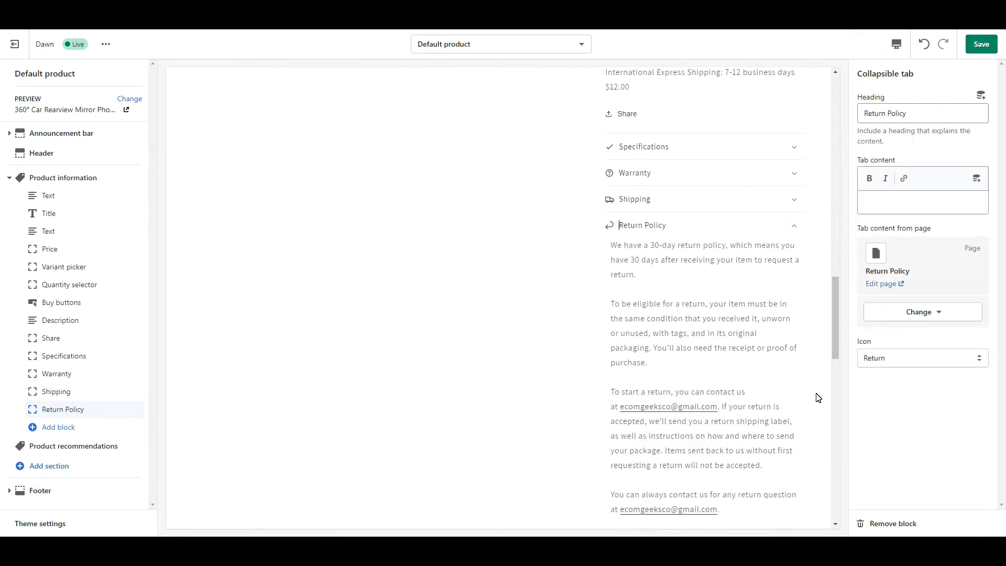
{"action": "scroll", "coordinate": [818, 398], "scroll_direction": "down", "scroll_amount": 6}
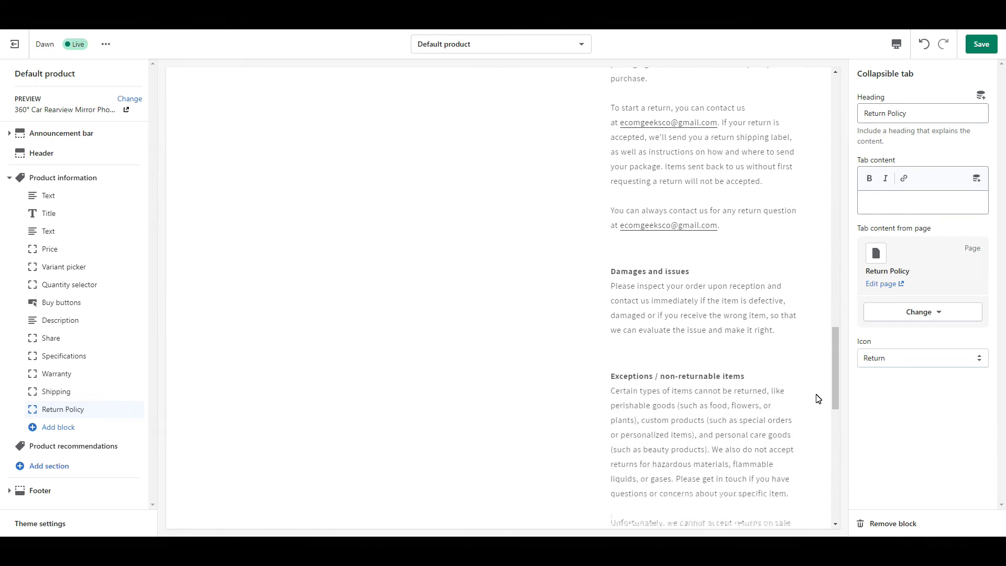
{"action": "scroll", "coordinate": [818, 399], "scroll_direction": "down", "scroll_amount": 3}
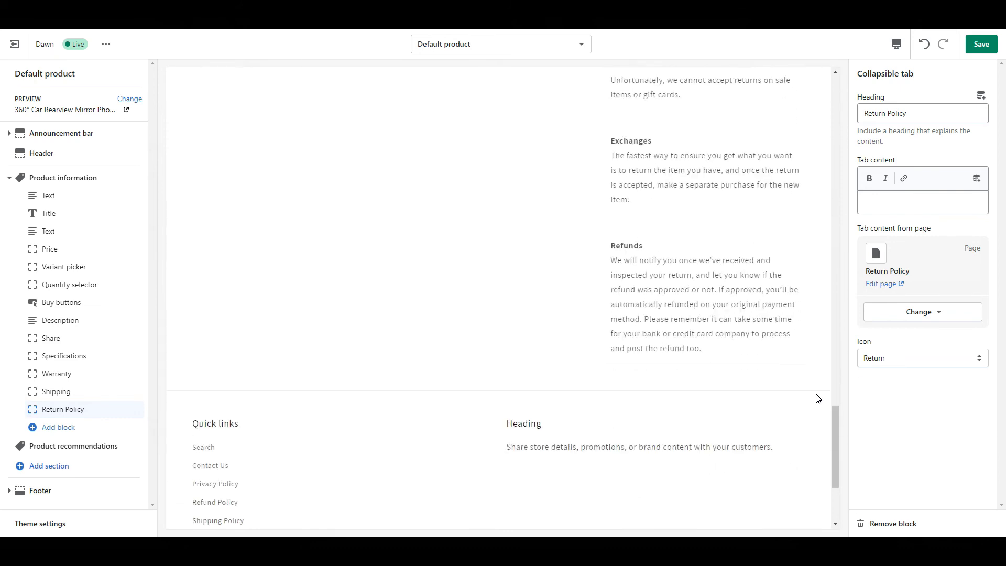
Save the theme, then open the 360° Car Rearview Mirror Phone Holder product's description for editing.
{"action": "left_click", "coordinate": [987, 50]}
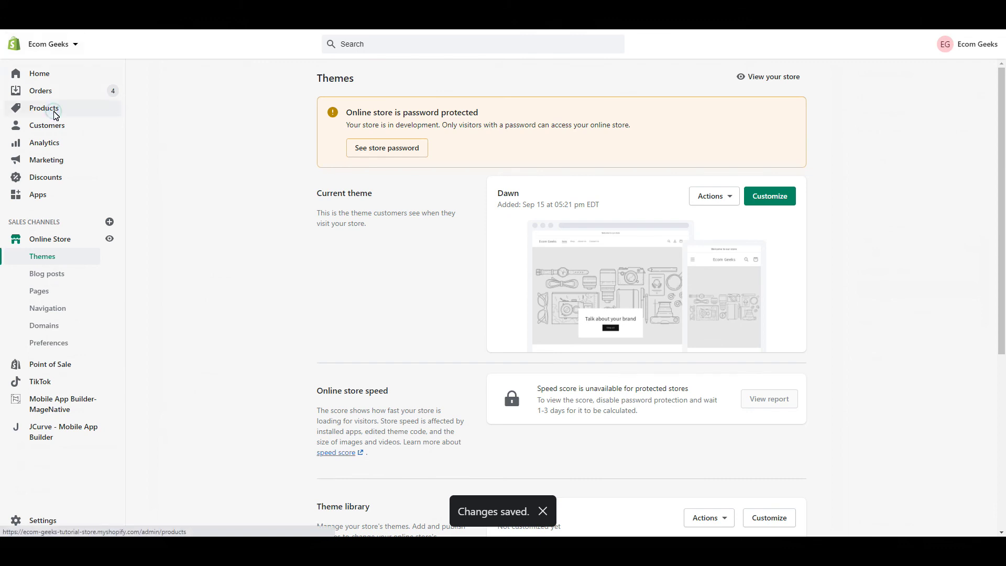
{"action": "left_click", "coordinate": [54, 110]}
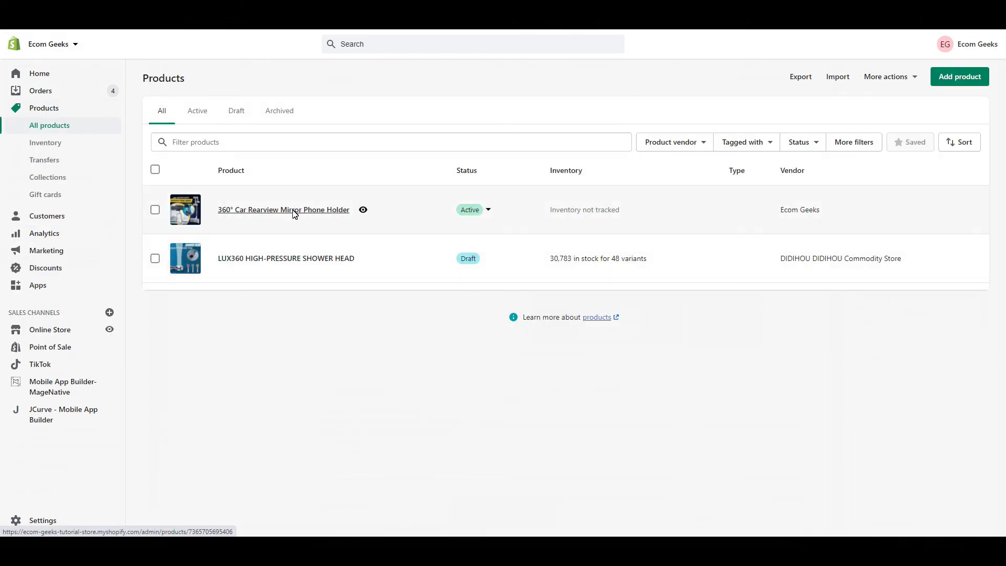
{"action": "left_click", "coordinate": [295, 212]}
{"action": "left_click", "coordinate": [432, 337]}
{"action": "scroll", "coordinate": [456, 348], "scroll_direction": "down", "scroll_amount": 1}
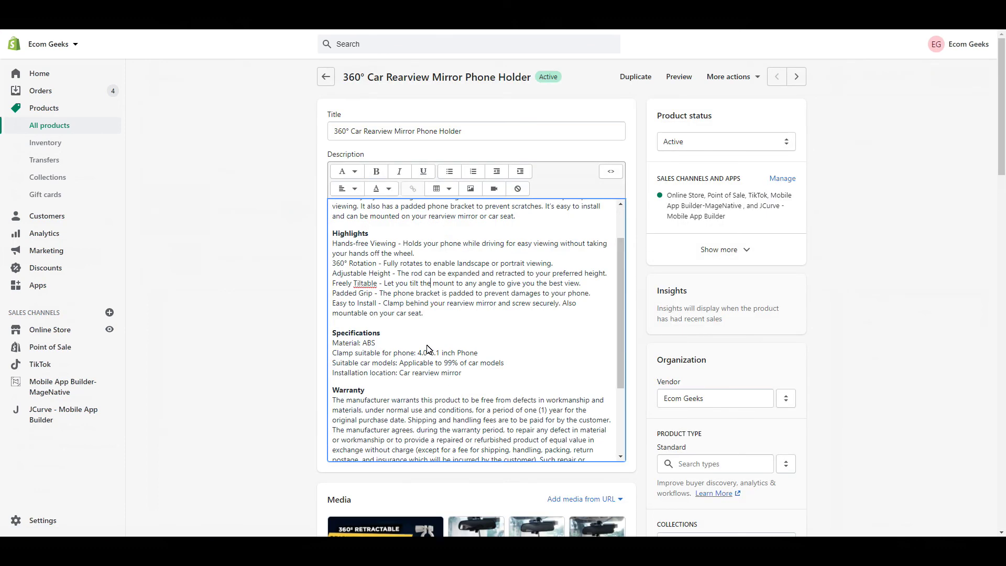
Delete the Specifications-through-Shipping text and the Highlights heading from the description.
{"action": "scroll", "coordinate": [370, 318], "scroll_direction": "down", "scroll_amount": 1}
{"action": "left_click_drag", "start_coordinate": [356, 316], "coordinate": [542, 445]}
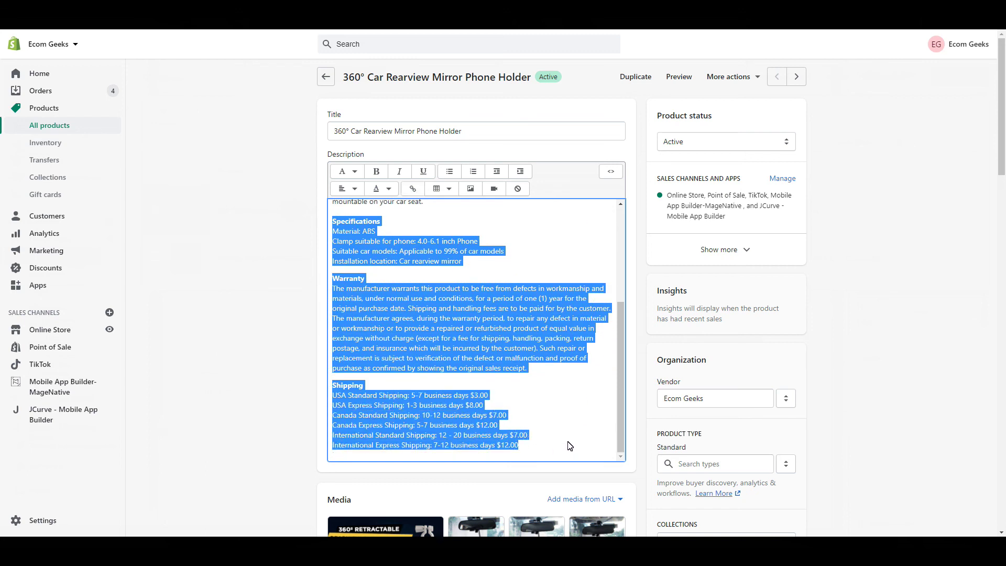
{"action": "key", "text": "Delete"}
{"action": "double_click", "coordinate": [346, 285]}
{"action": "key", "text": "Delete"}
Make each feature line, from Hands-free Viewing to Easy to Install, a bullet point.
{"action": "left_click_drag", "start_coordinate": [332, 303], "coordinate": [458, 313]}
{"action": "left_click", "coordinate": [450, 171]}
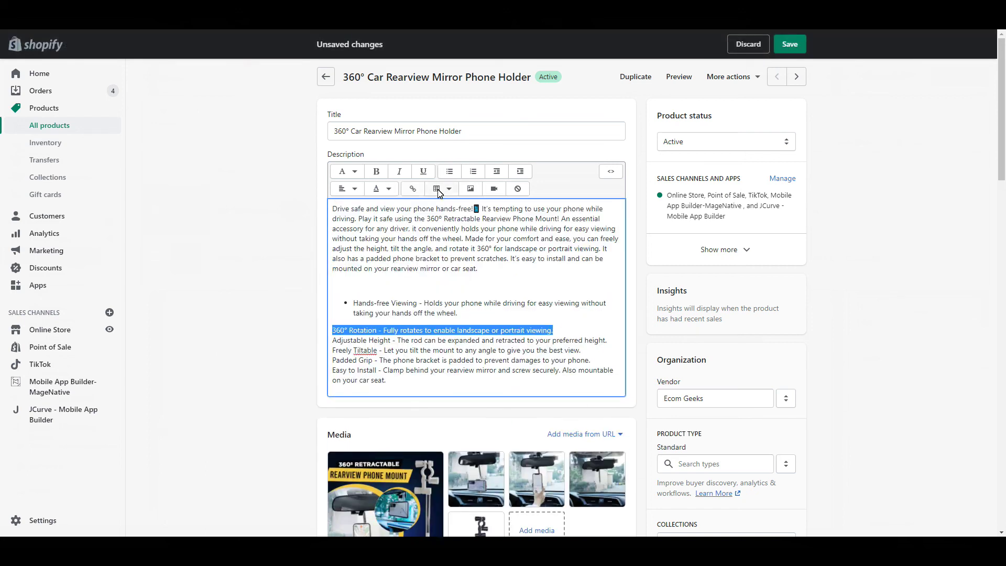
{"action": "left_click", "coordinate": [449, 171]}
{"action": "left_click_drag", "start_coordinate": [332, 340], "coordinate": [607, 340]}
{"action": "left_click", "coordinate": [449, 171]}
{"action": "left_click_drag", "start_coordinate": [333, 360], "coordinate": [590, 369]}
{"action": "left_click", "coordinate": [450, 171]}
{"action": "left_click", "coordinate": [450, 171]}
{"action": "left_click_drag", "start_coordinate": [332, 380], "coordinate": [477, 390]}
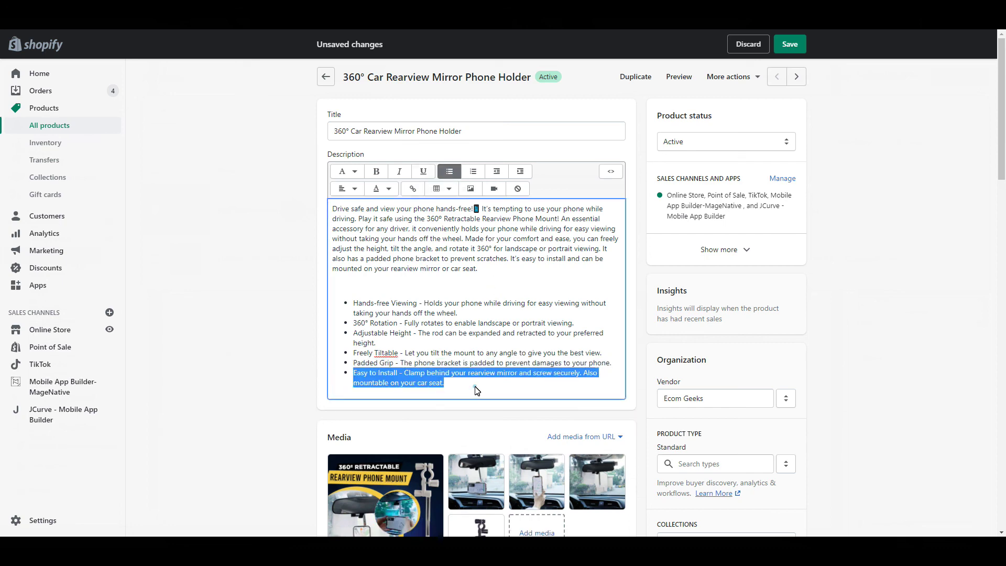
{"action": "left_click", "coordinate": [477, 390]}
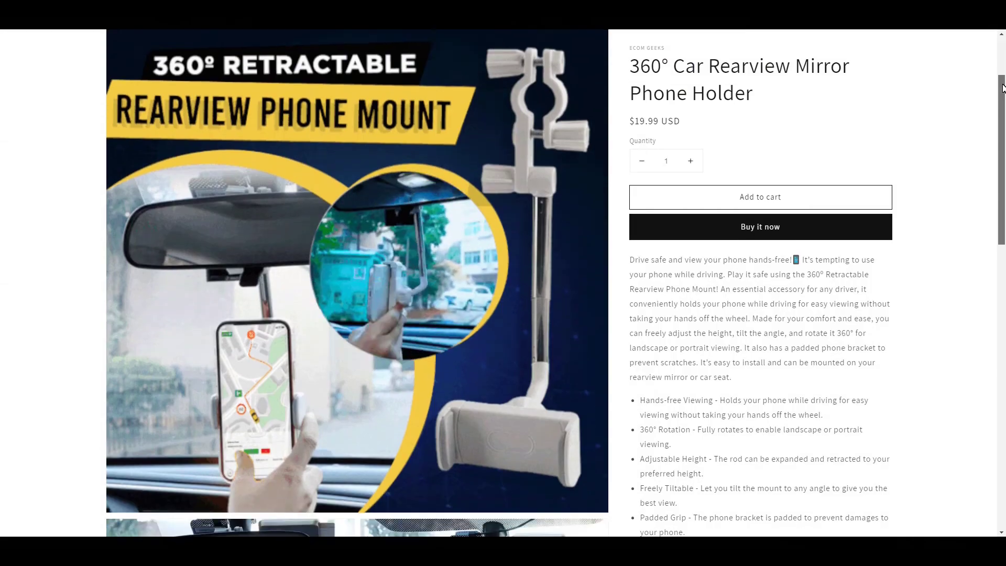
{"action": "left_click_drag", "start_coordinate": [1001, 85], "coordinate": [1002, 273]}
Expand the Specifications tab on the live car mirror phone holder page to view its details.
{"action": "left_click", "coordinate": [879, 348]}
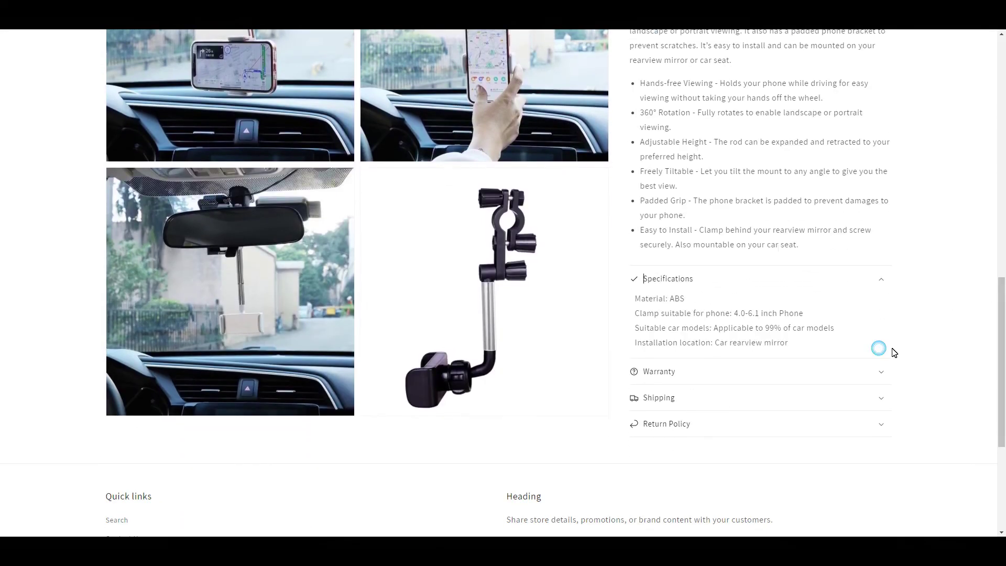